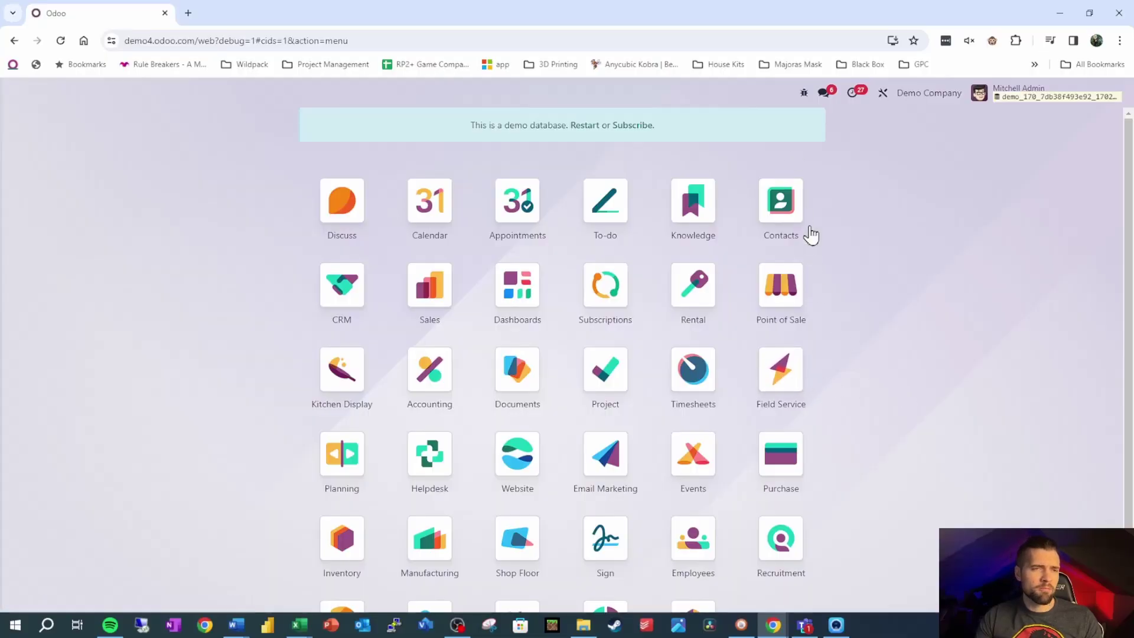
Step: Begin a new company contact named New Vendor Test in Contacts
click(792, 223)
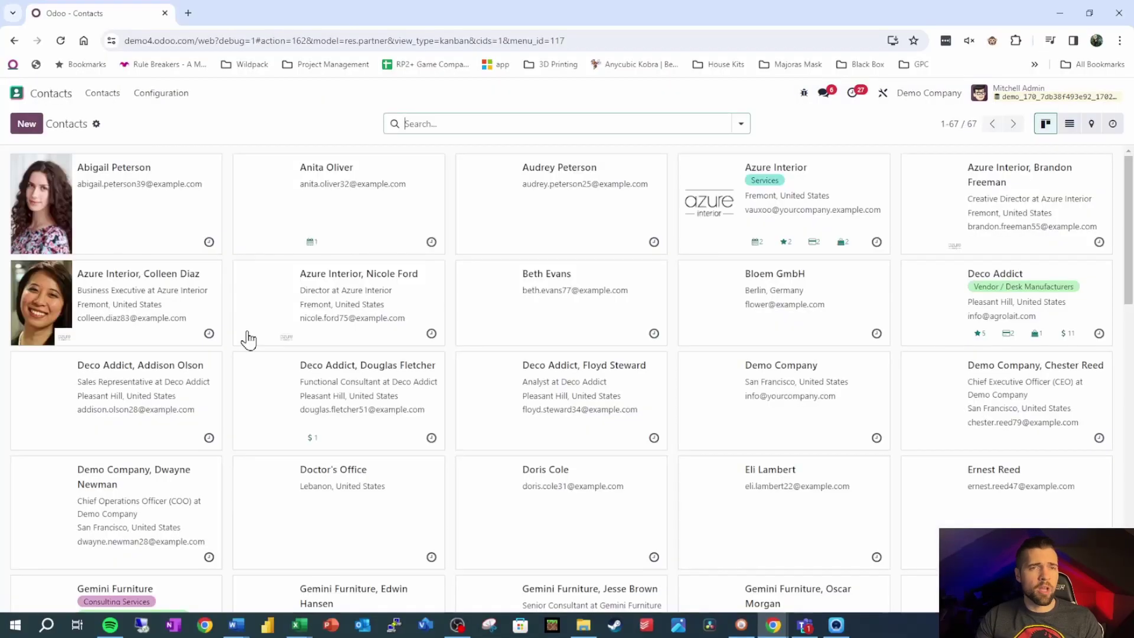
click(27, 125)
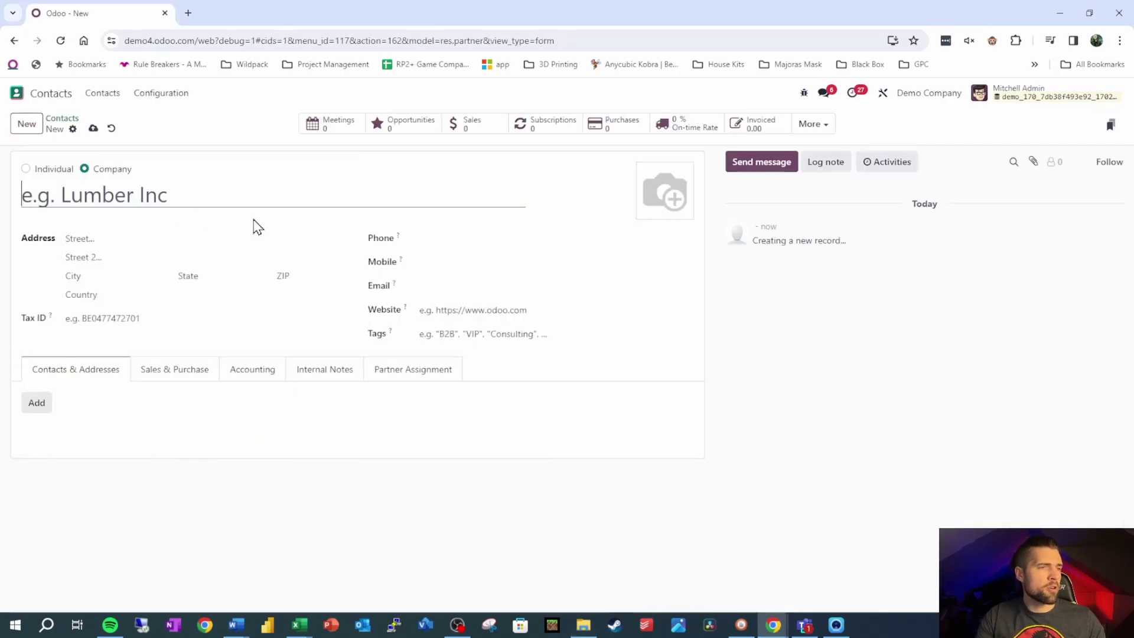
text(New Vendor Test)
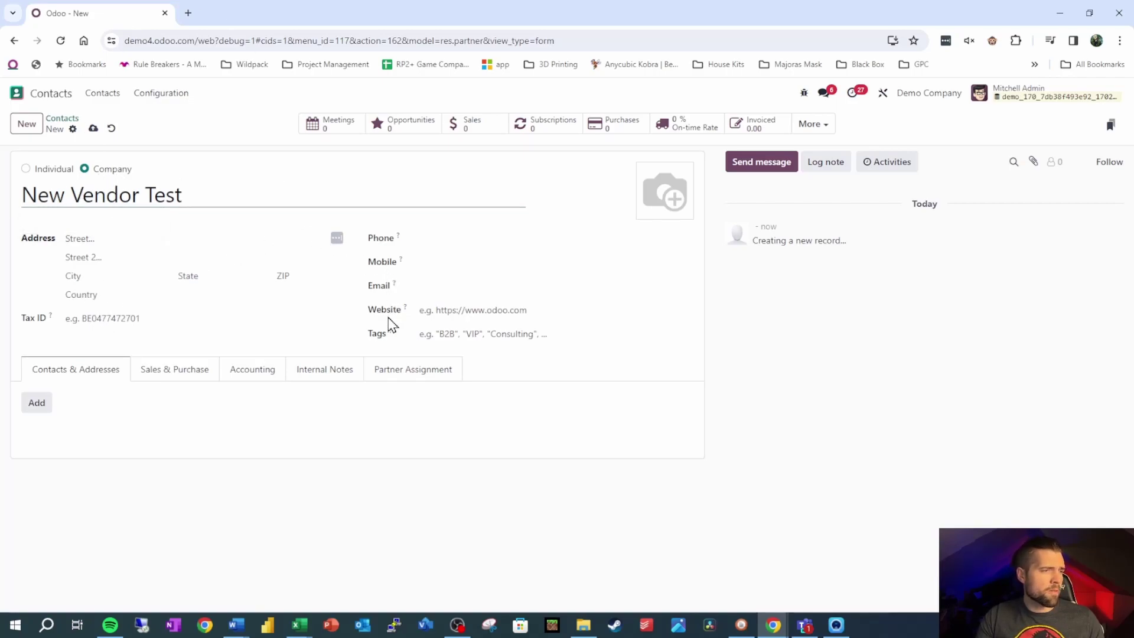
Step: Review the contact's Account Payable choices, then show its Sales & Purchase settings
click(268, 377)
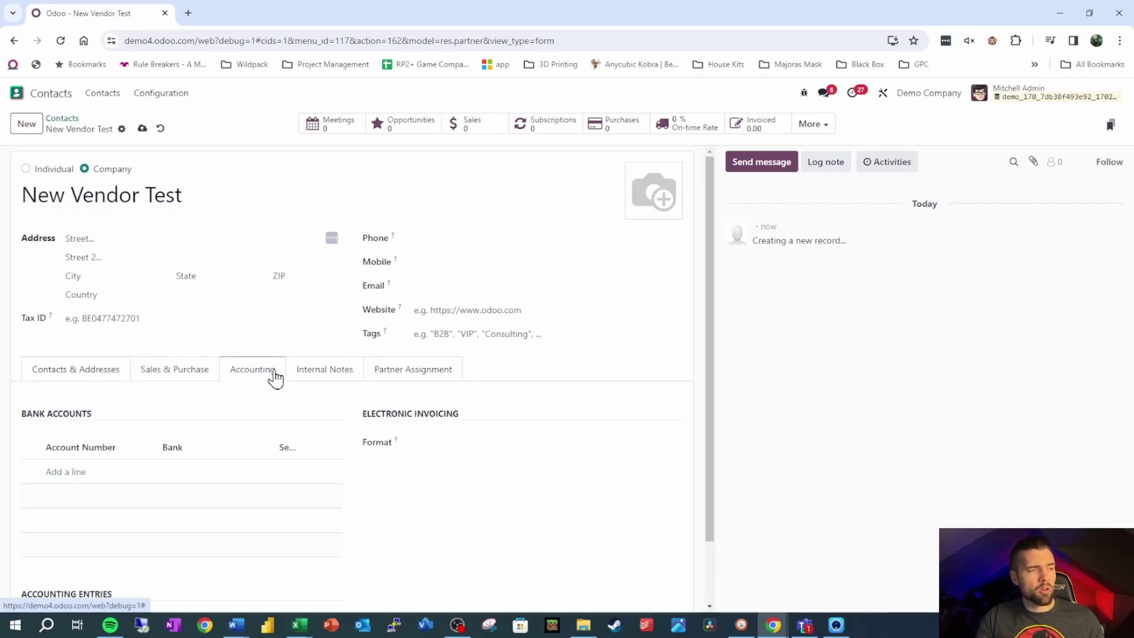
scroll(296, 319, down, 2)
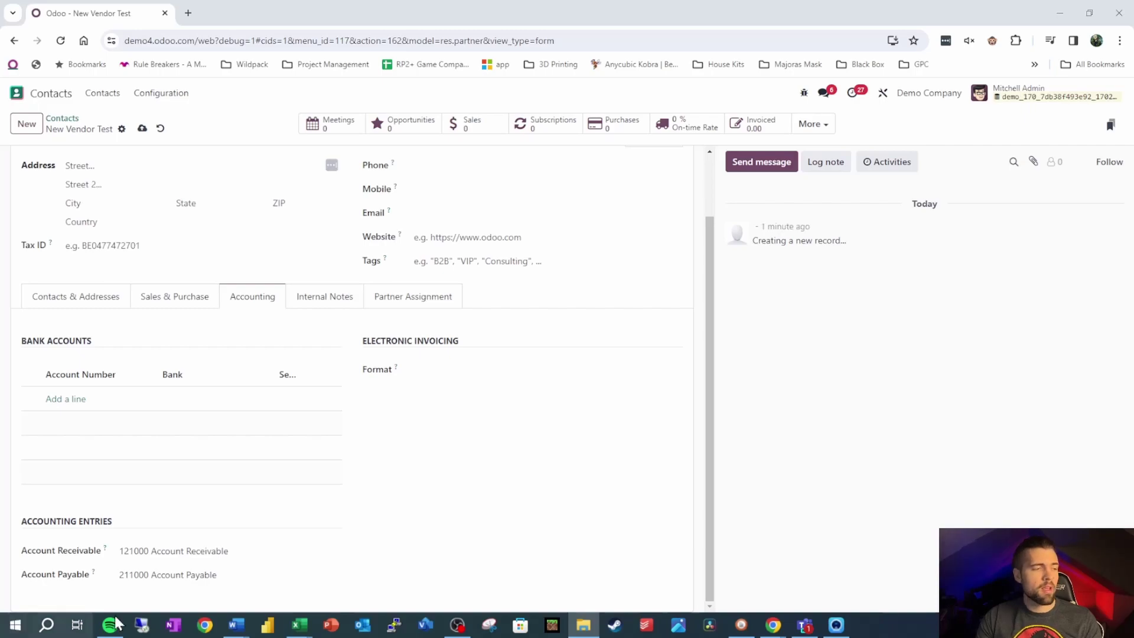
mouse_move(92, 574)
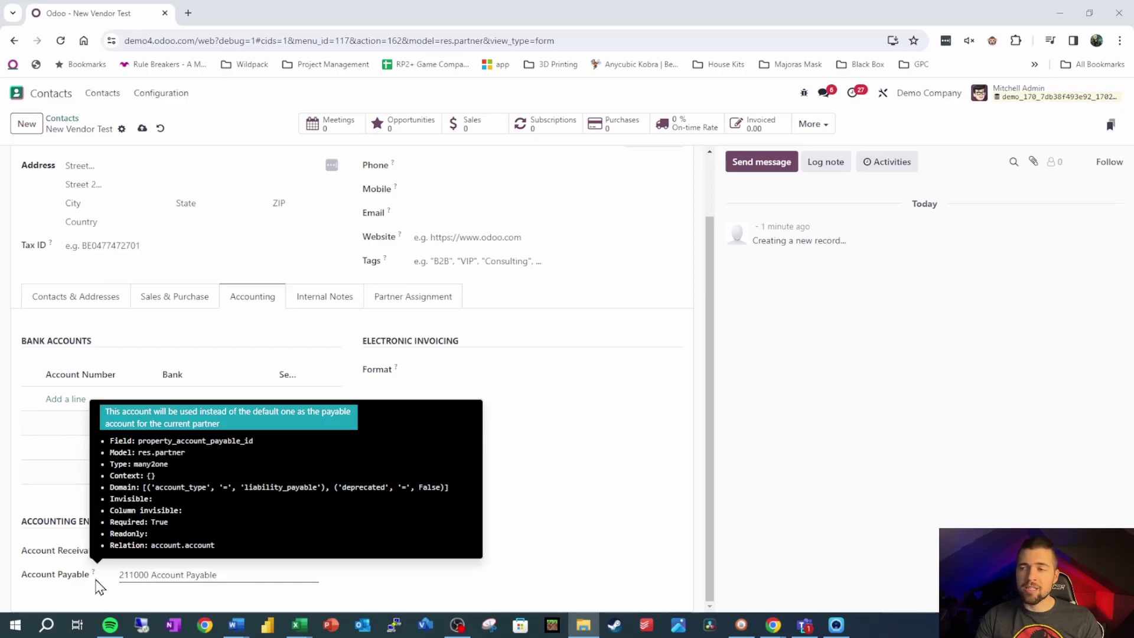
click(251, 577)
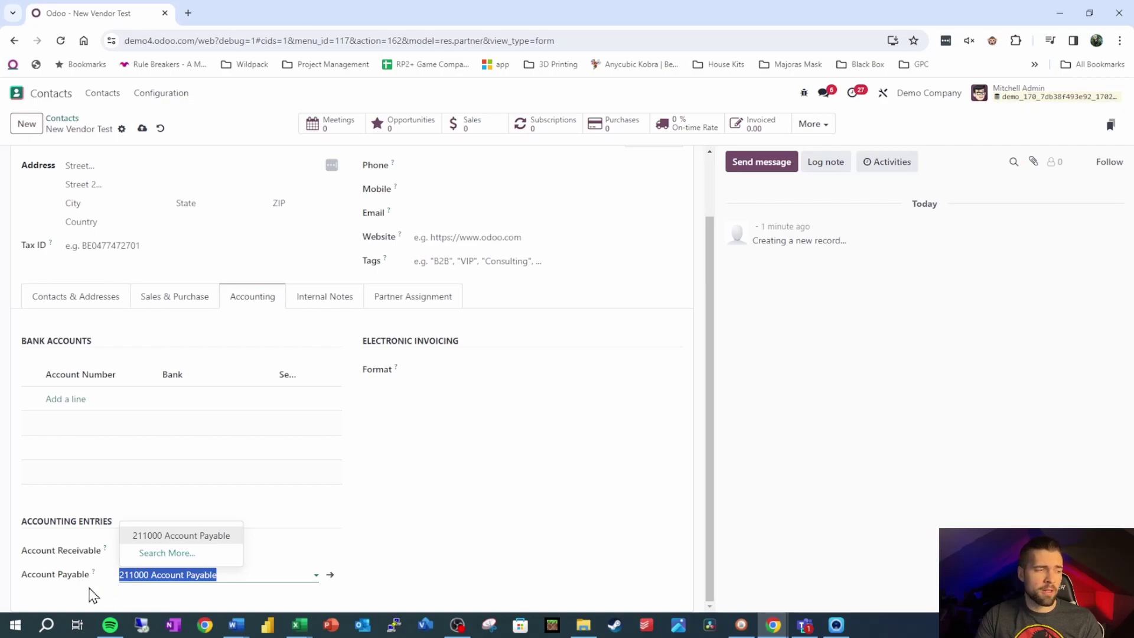
click(583, 625)
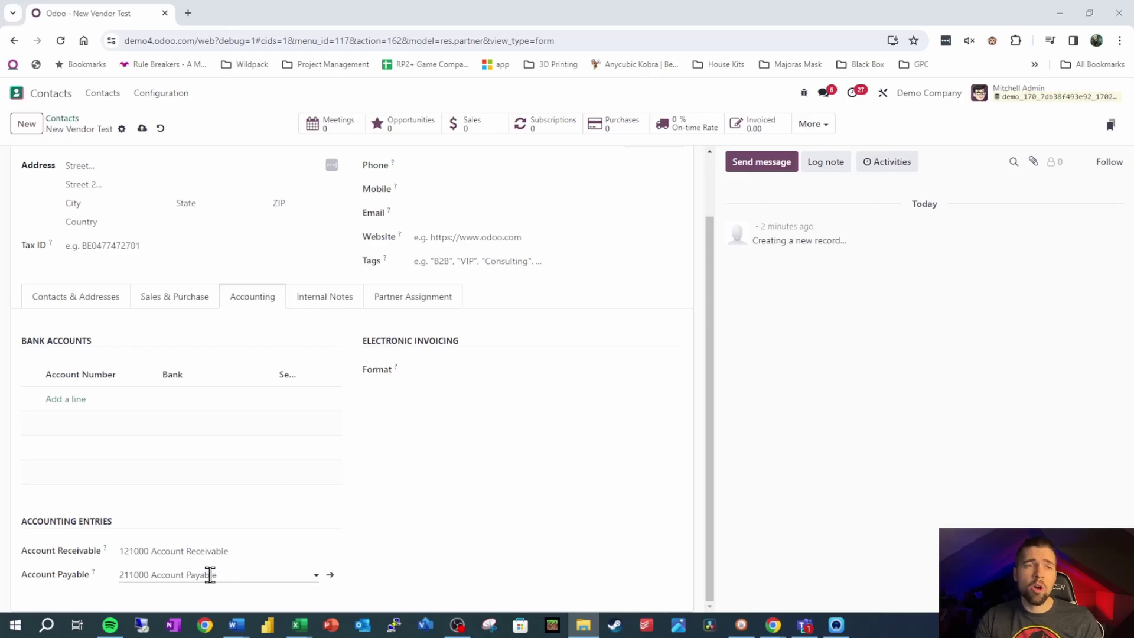
click(174, 296)
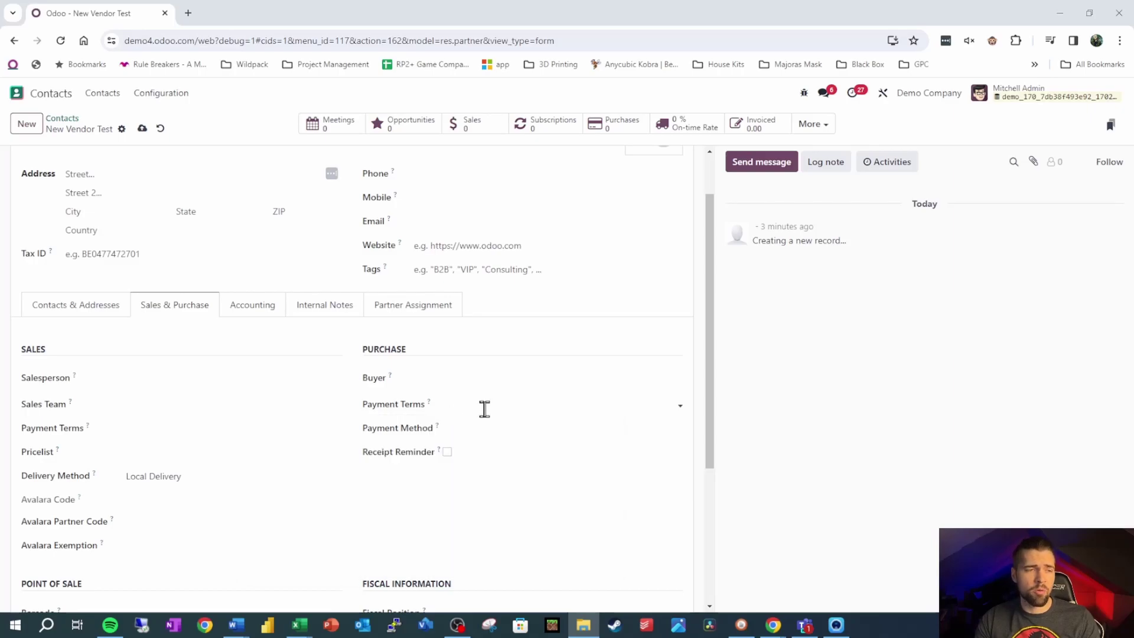
Step: Browse the vendor's purchase Payment Terms choices before returning home
click(486, 407)
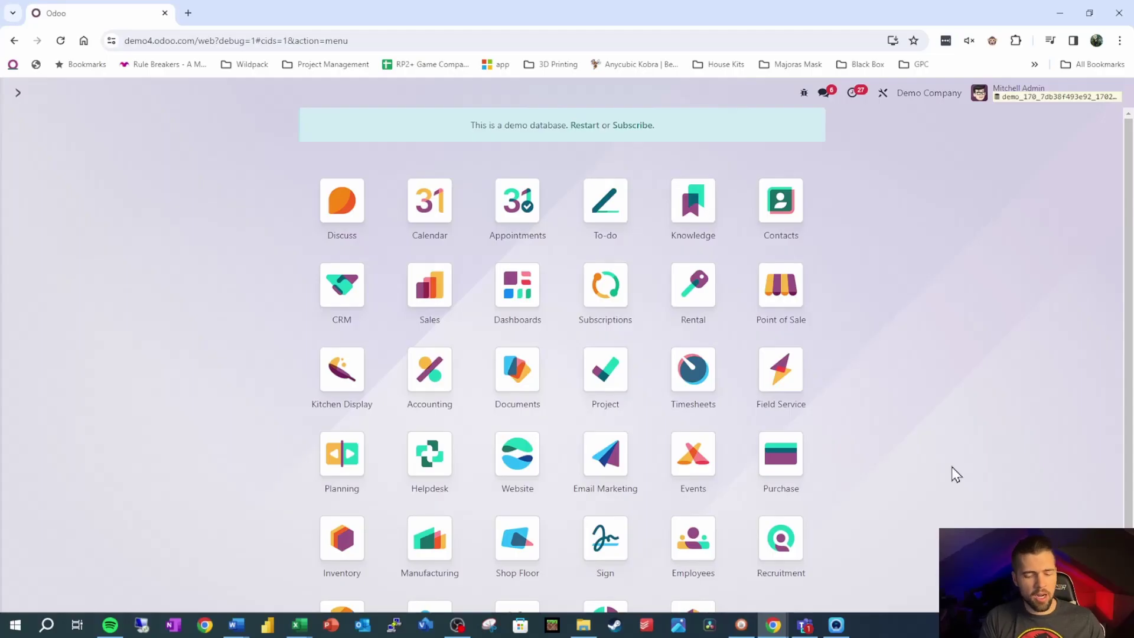
text(products)
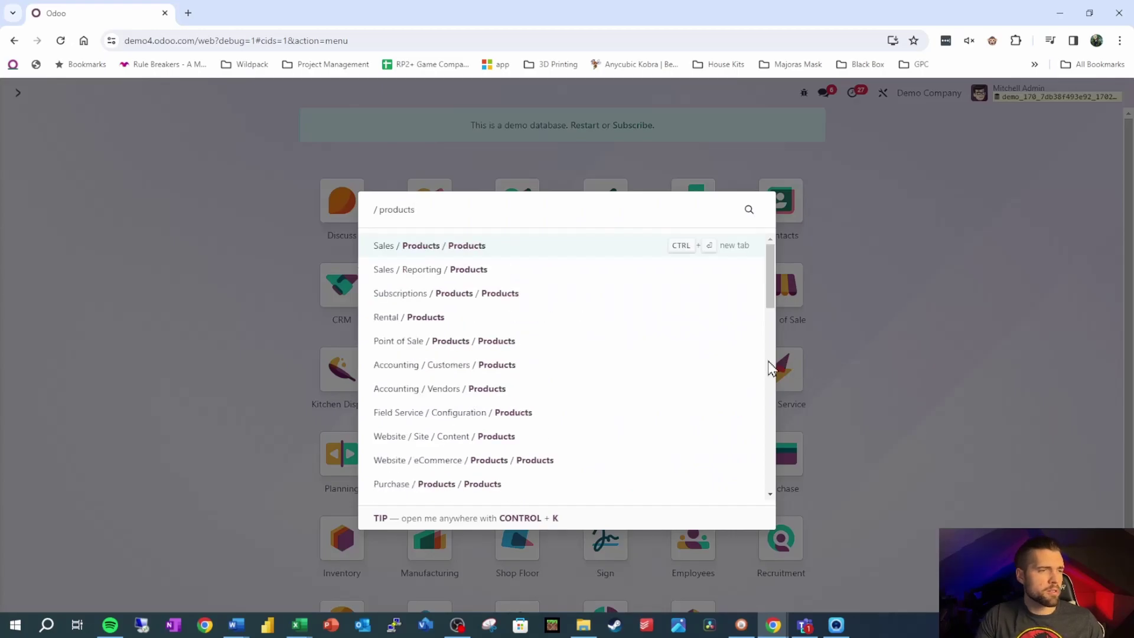
Step: Create a new product from the Sales products list and show its Purchase settings
click(413, 256)
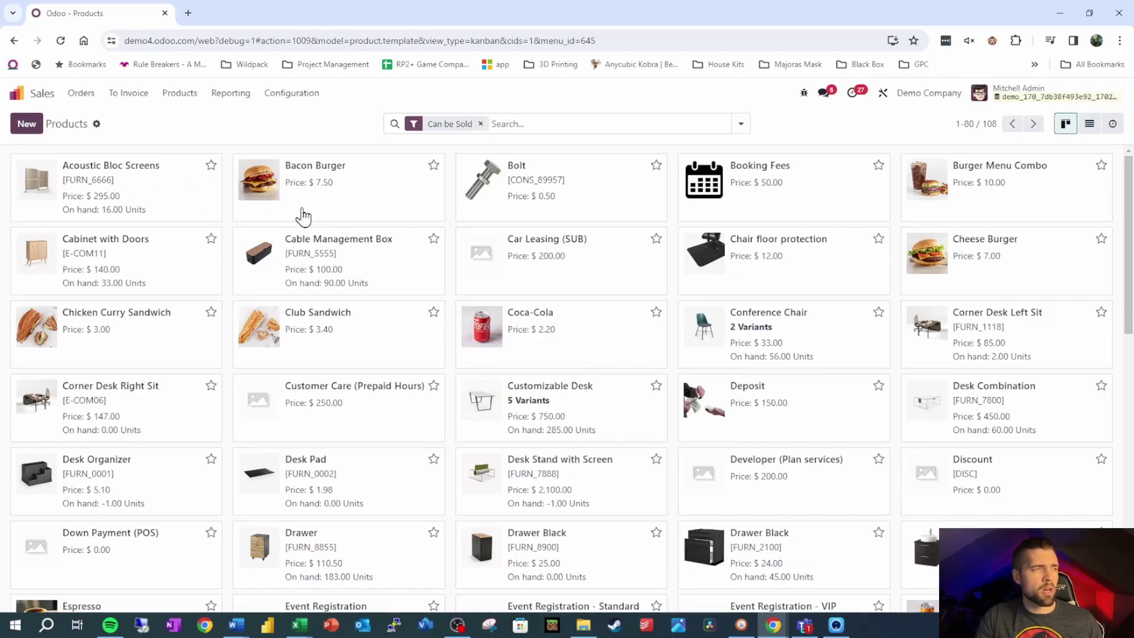
key(alt+c)
click(297, 275)
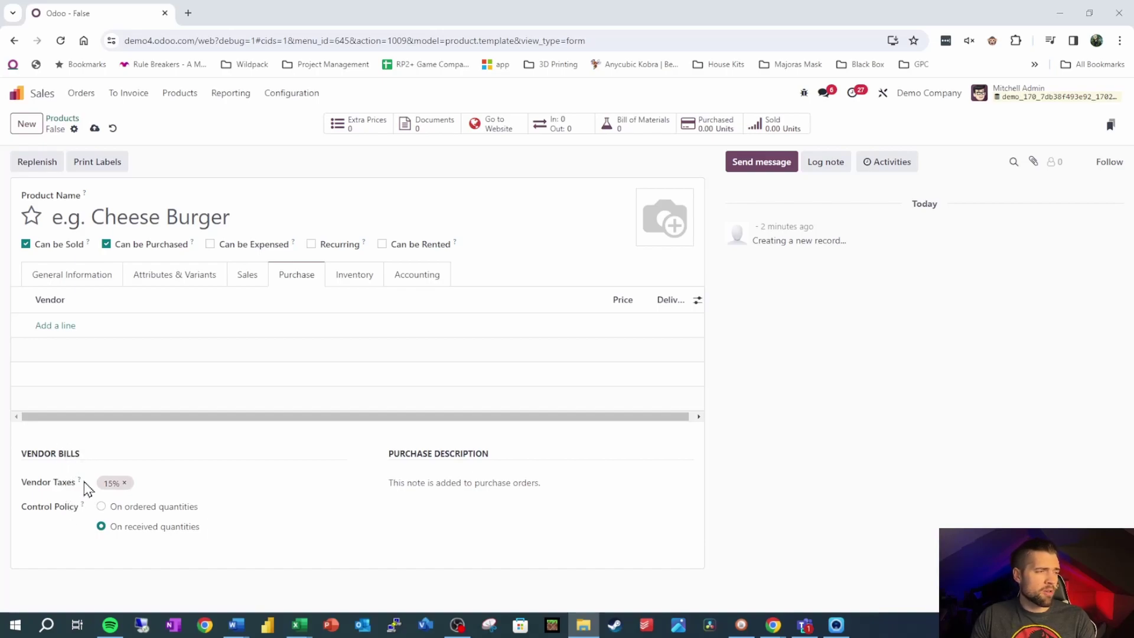
mouse_move(81, 480)
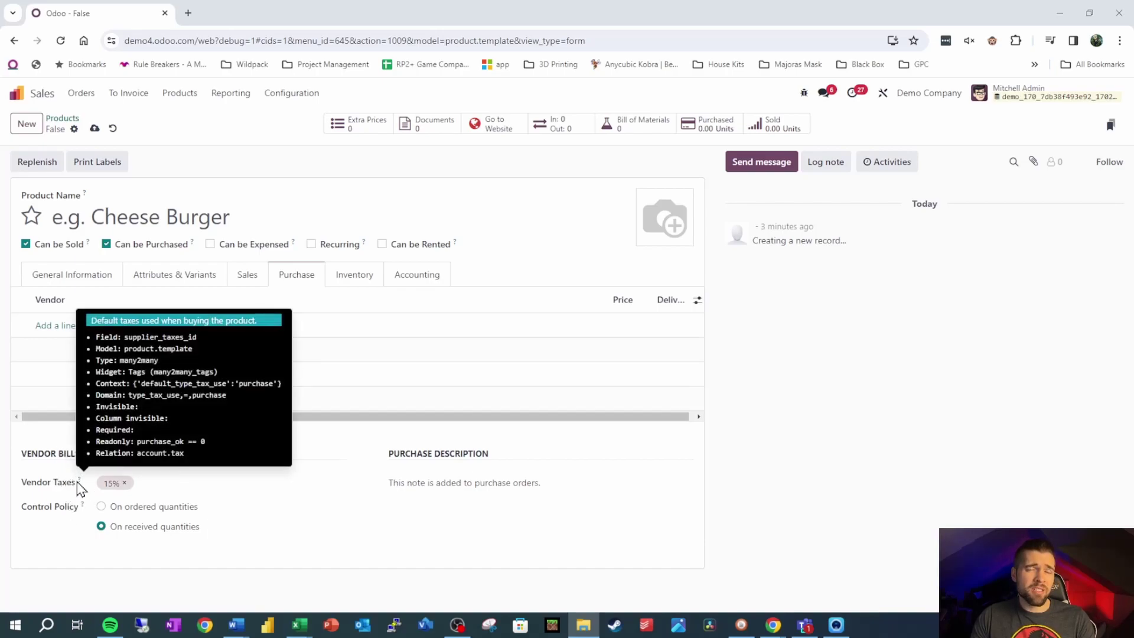
Step: Remove the 15% vendor tax from the product and return to General Information
click(124, 484)
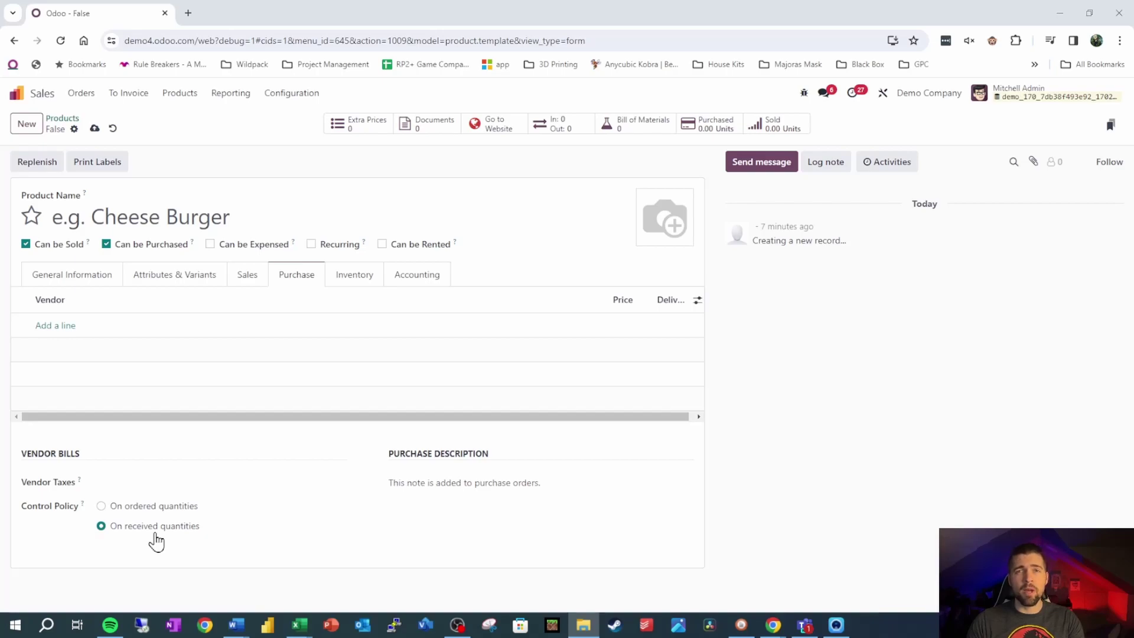
click(420, 281)
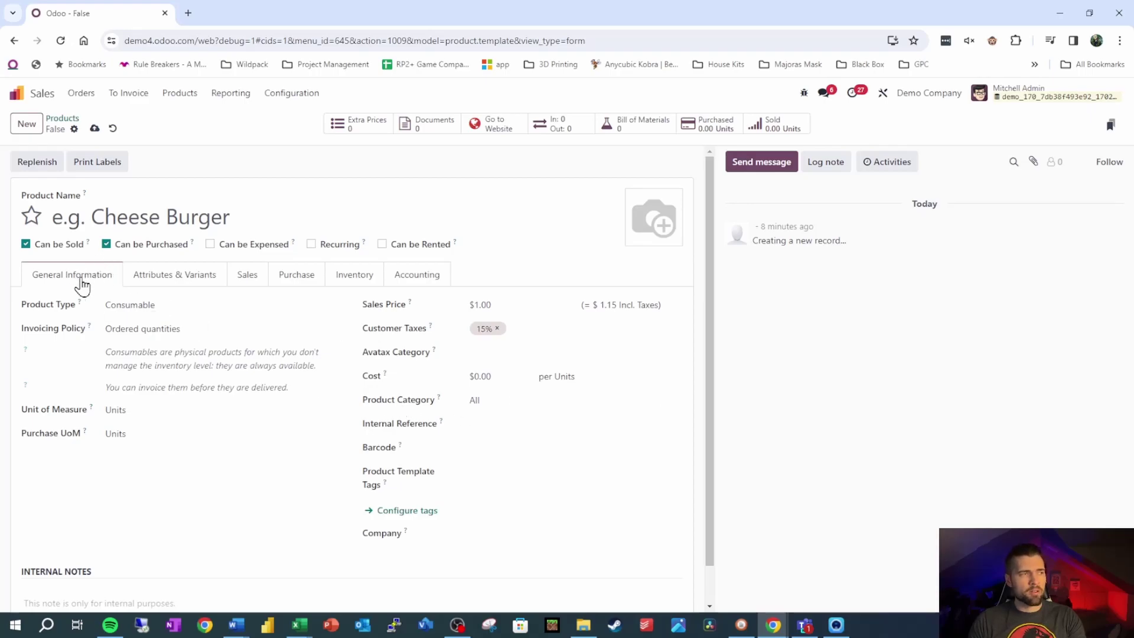
mouse_move(532, 400)
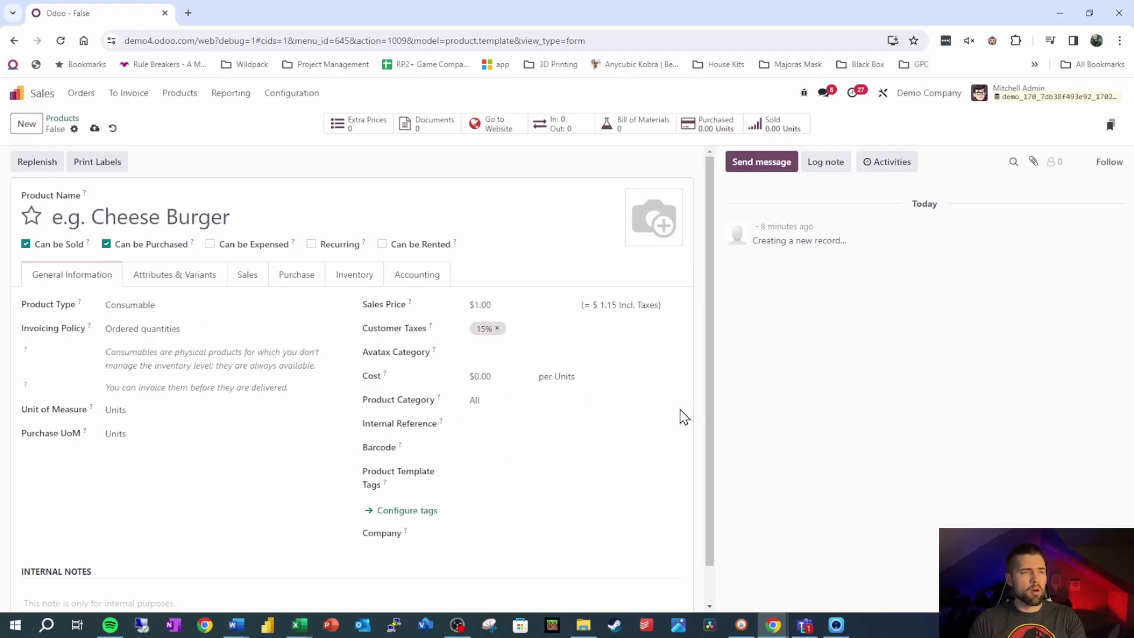
Step: Inspect the All product category's accounts and prepare a second browser tab
click(671, 401)
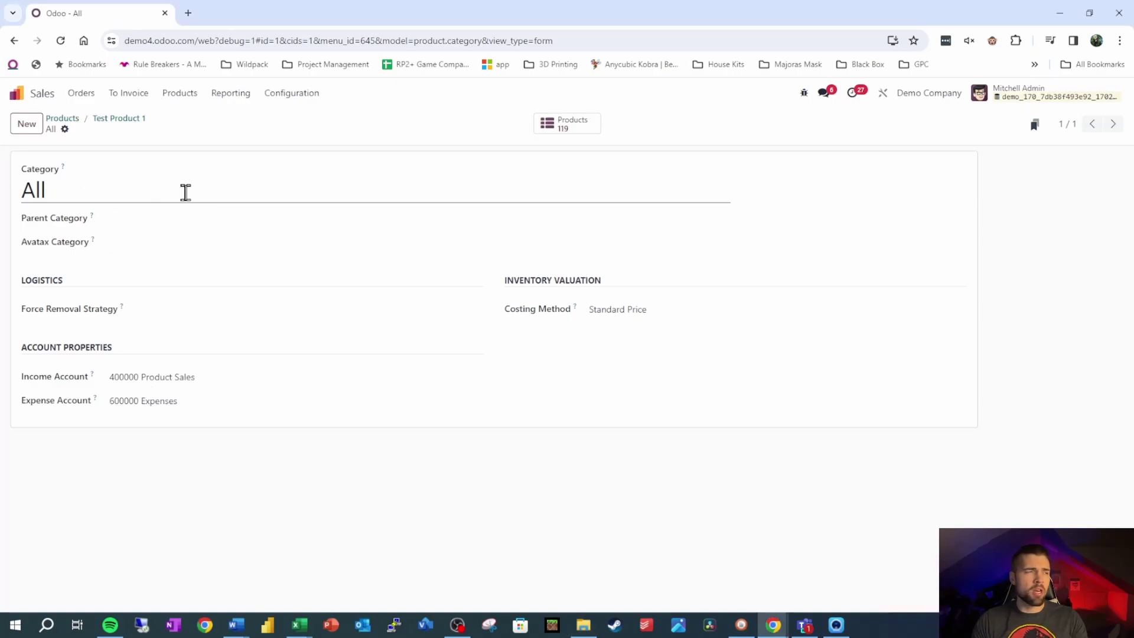
right_click(149, 20)
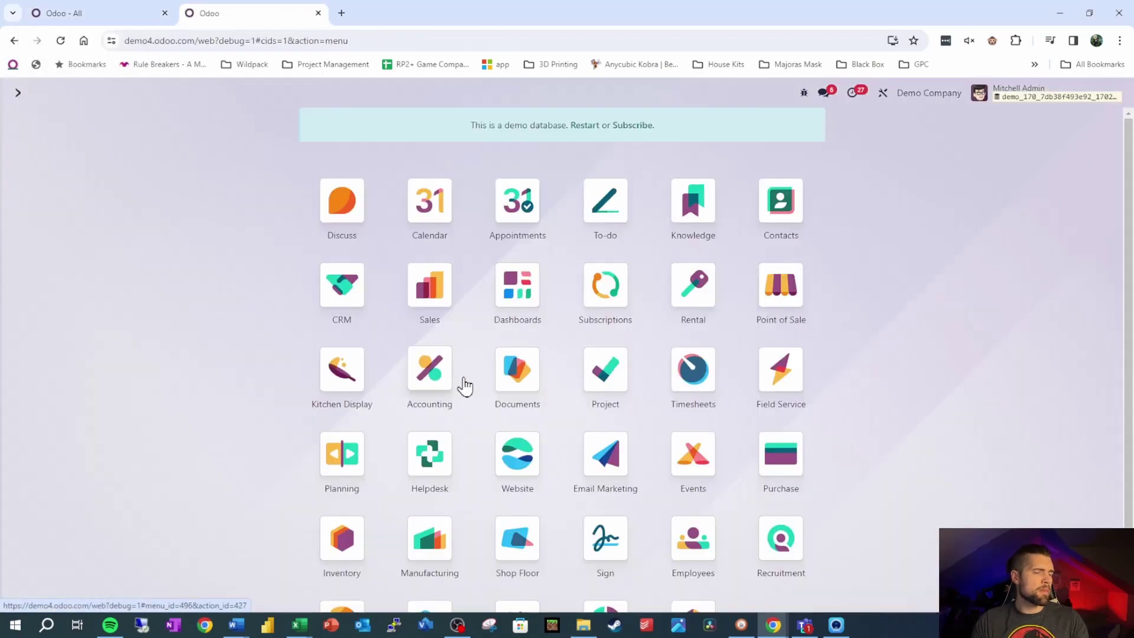
text(product)
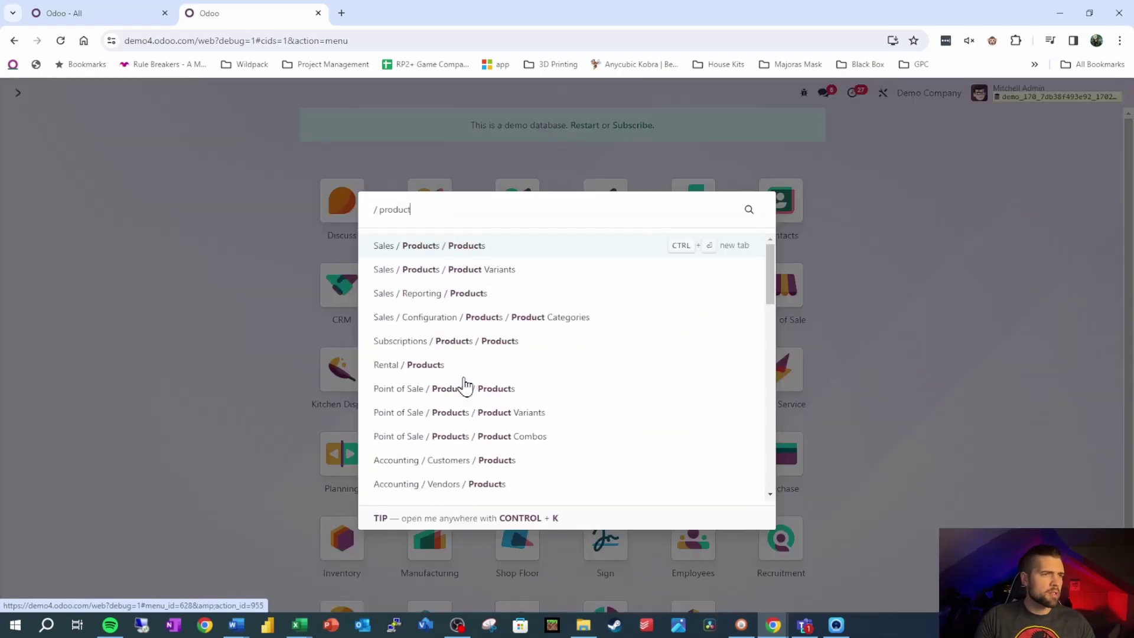
Step: Start the Products for Resale category with expense account 500000 Cost of Goods Sold
click(554, 317)
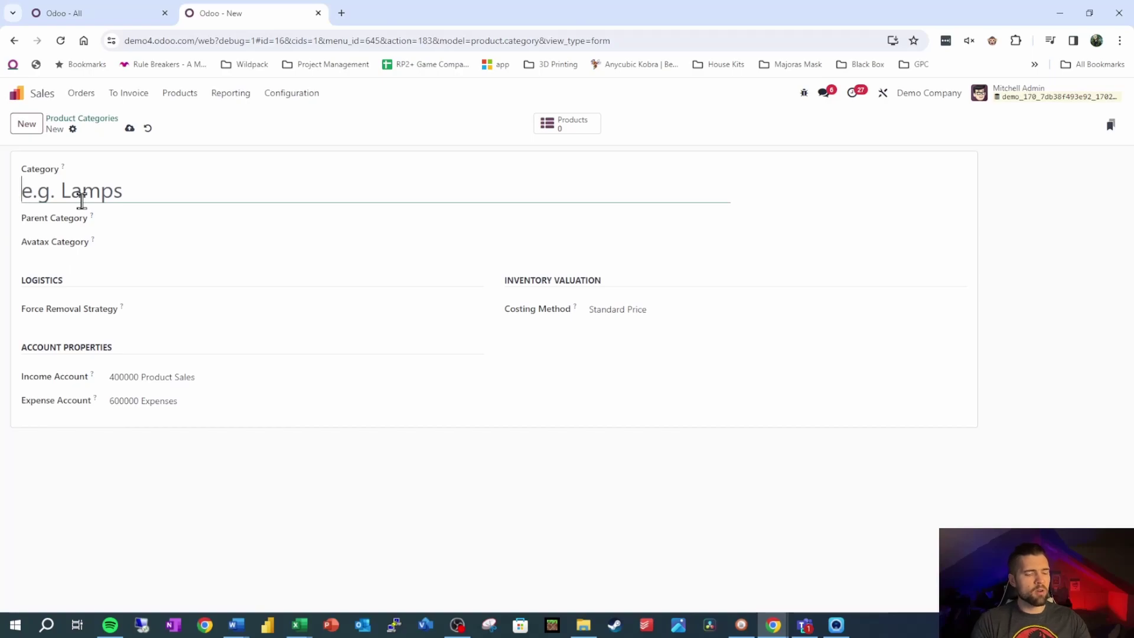
text(Products f)
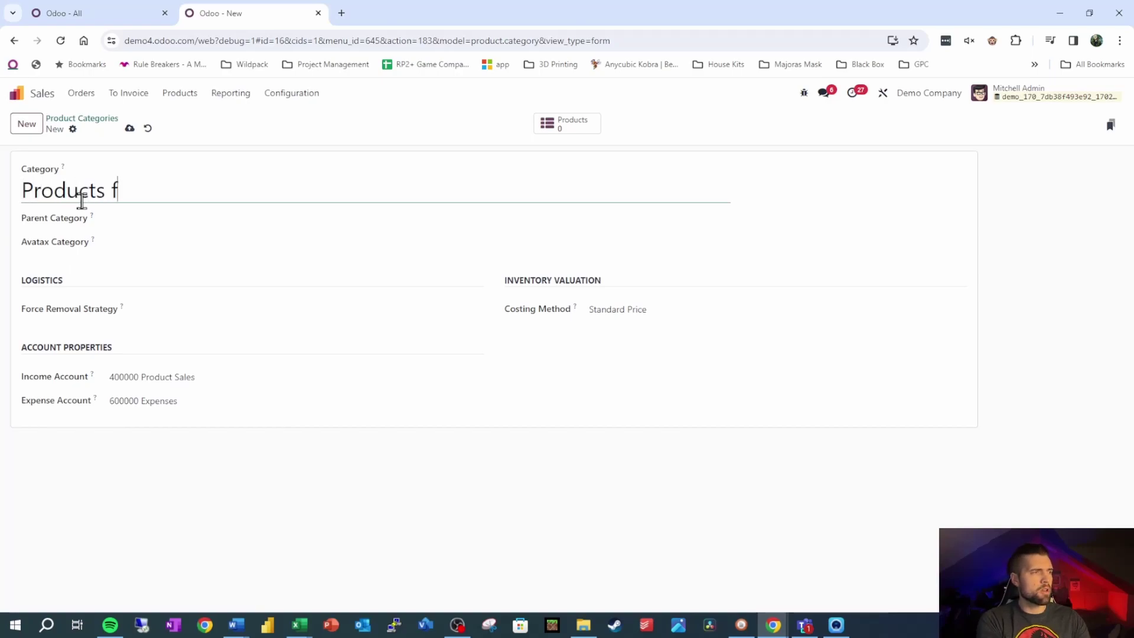
text(or Resale)
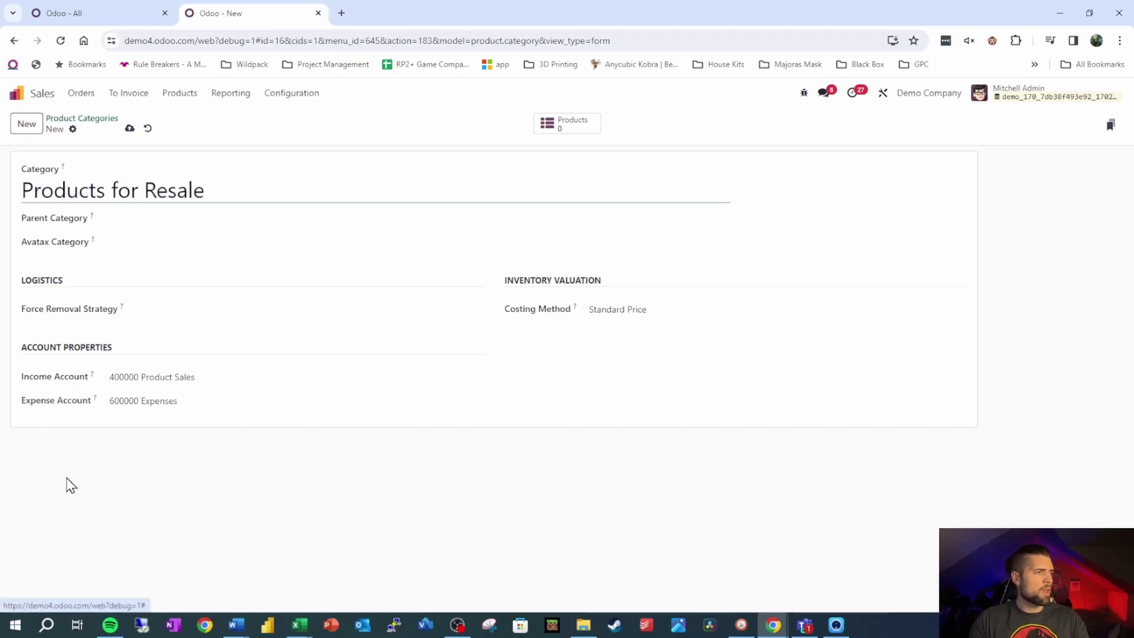
click(246, 403)
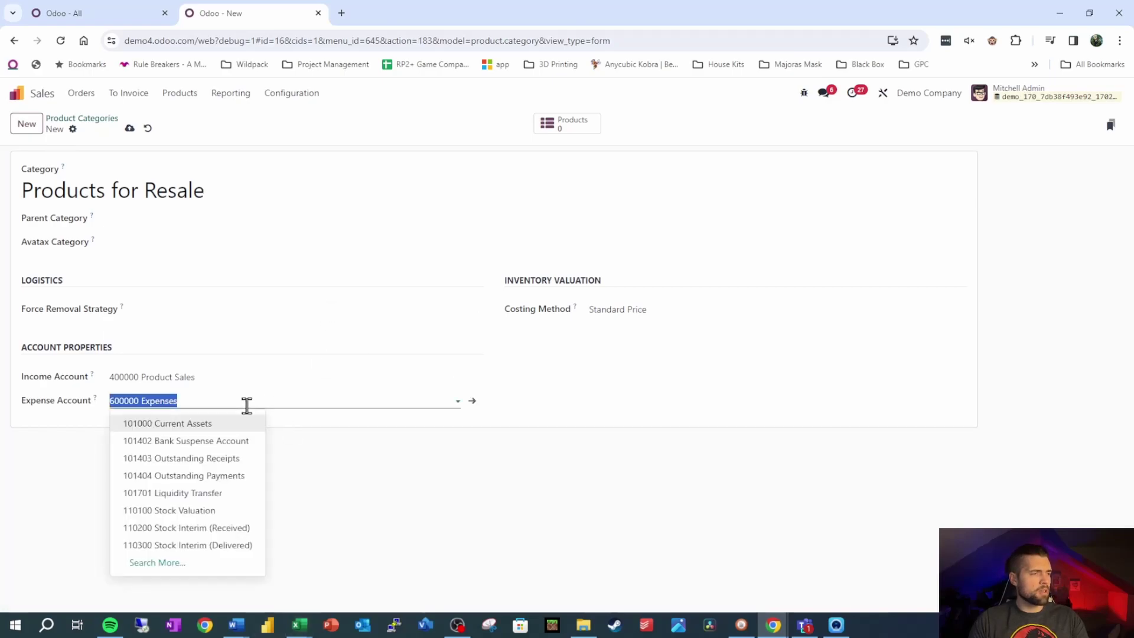
text(cost)
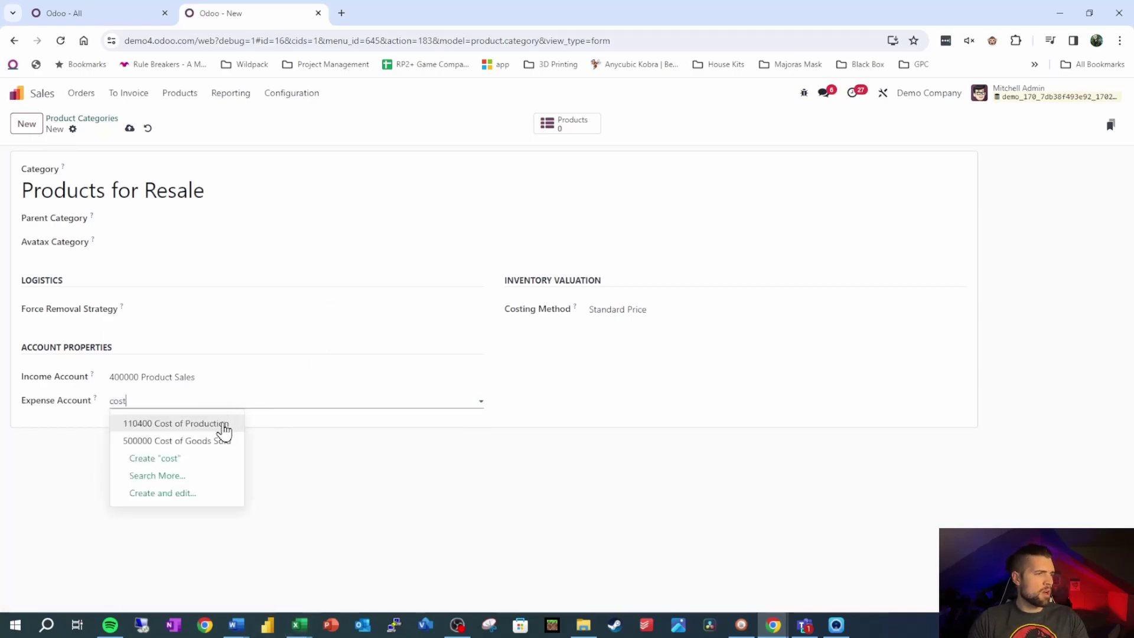
click(221, 438)
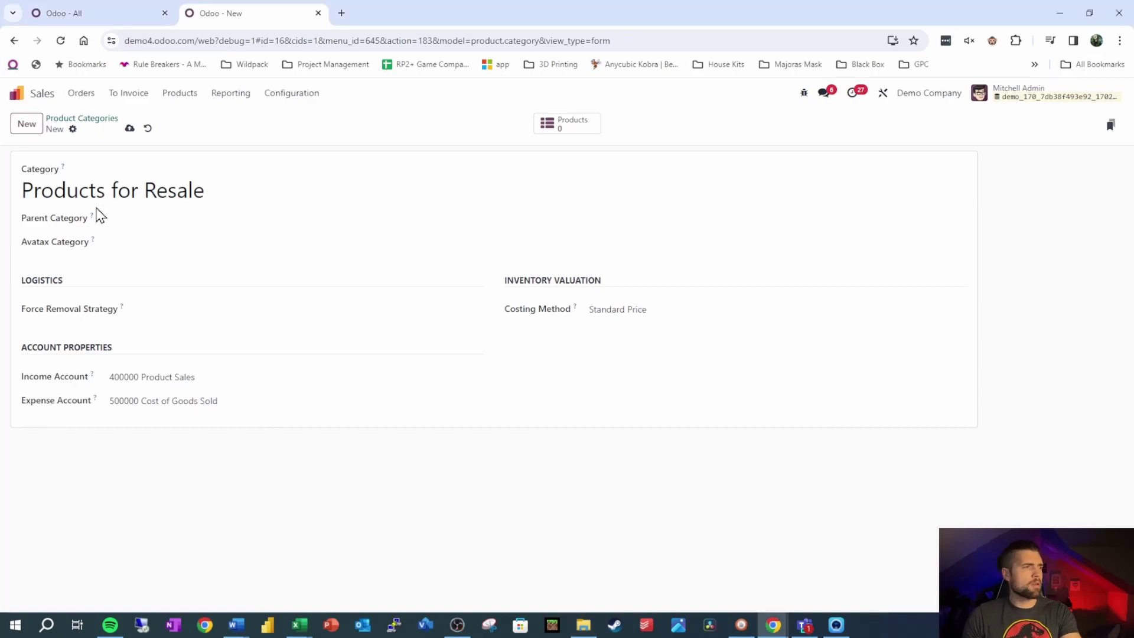
Step: Set the parent category to All and save the new category
click(154, 221)
click(157, 241)
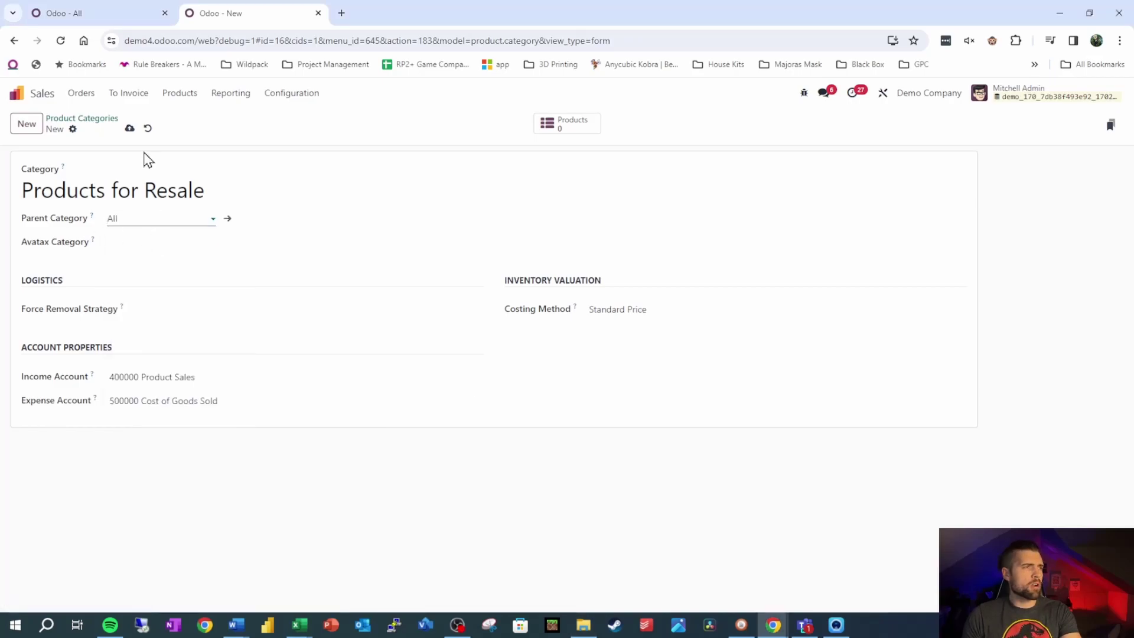
click(129, 129)
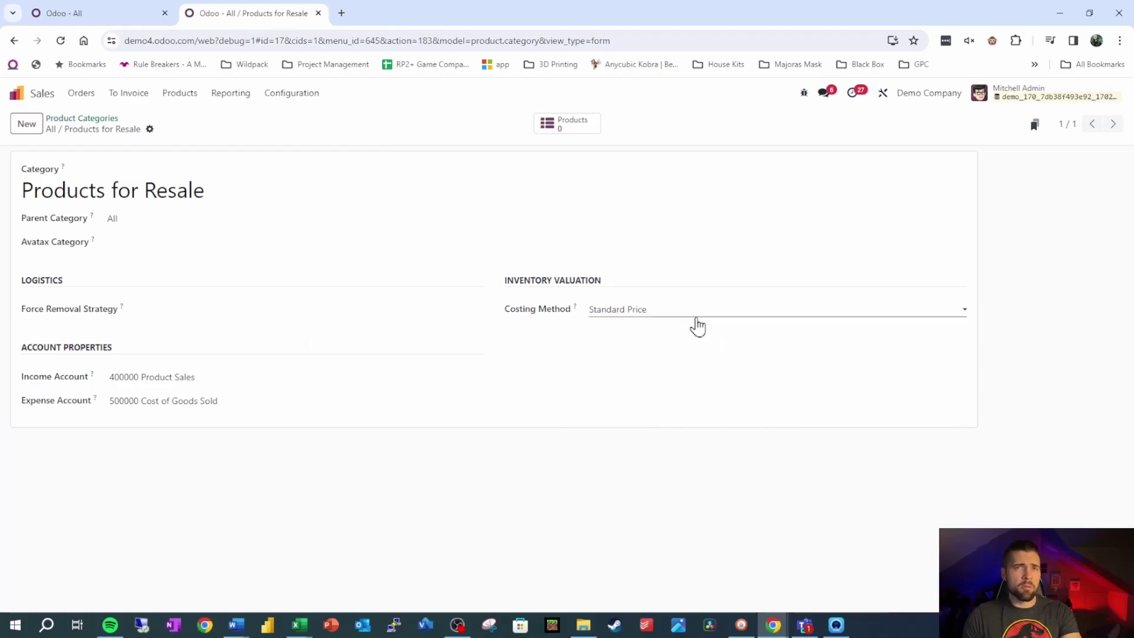
Step: Give Test Product 1 the Products for Resale category and Storable Product type
key(ctrl+shift+Tab)
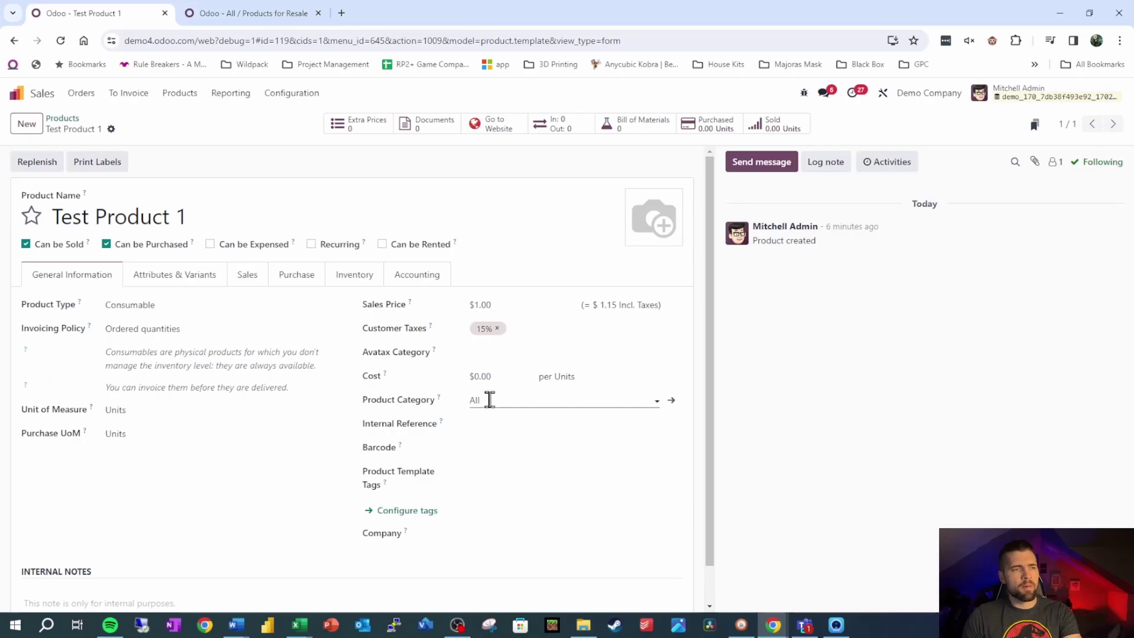
click(490, 400)
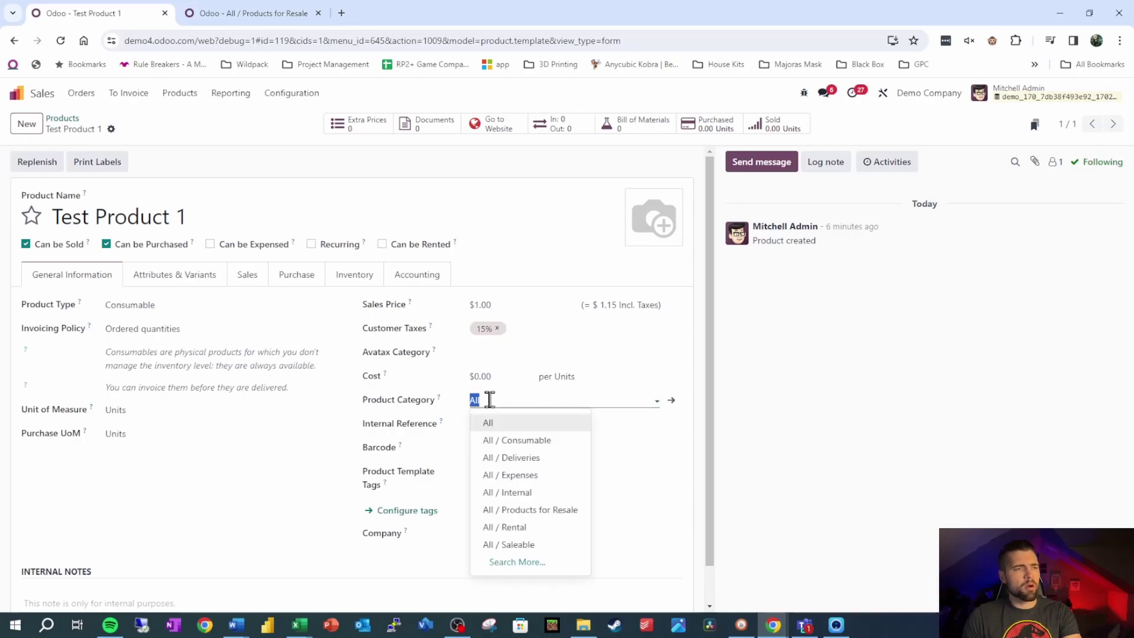
click(559, 510)
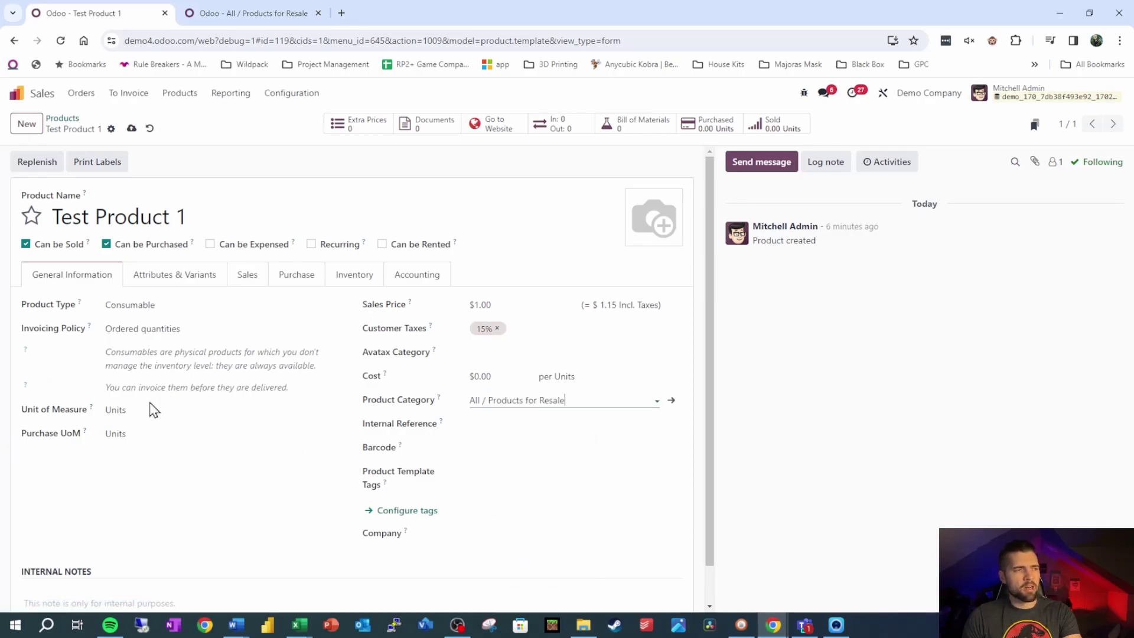
click(182, 310)
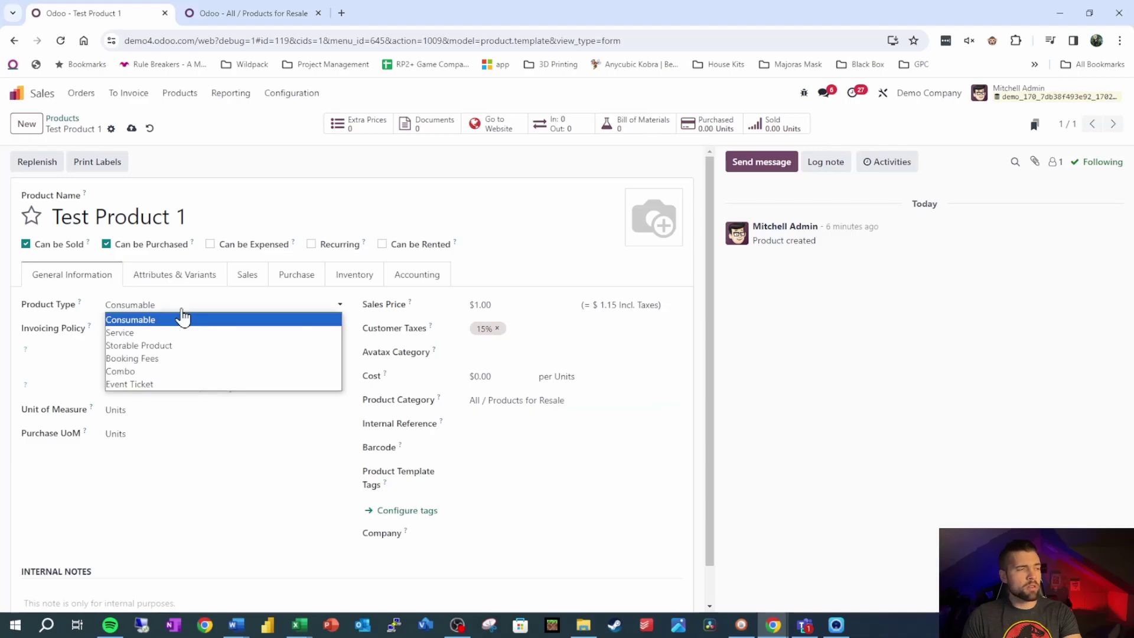
click(183, 346)
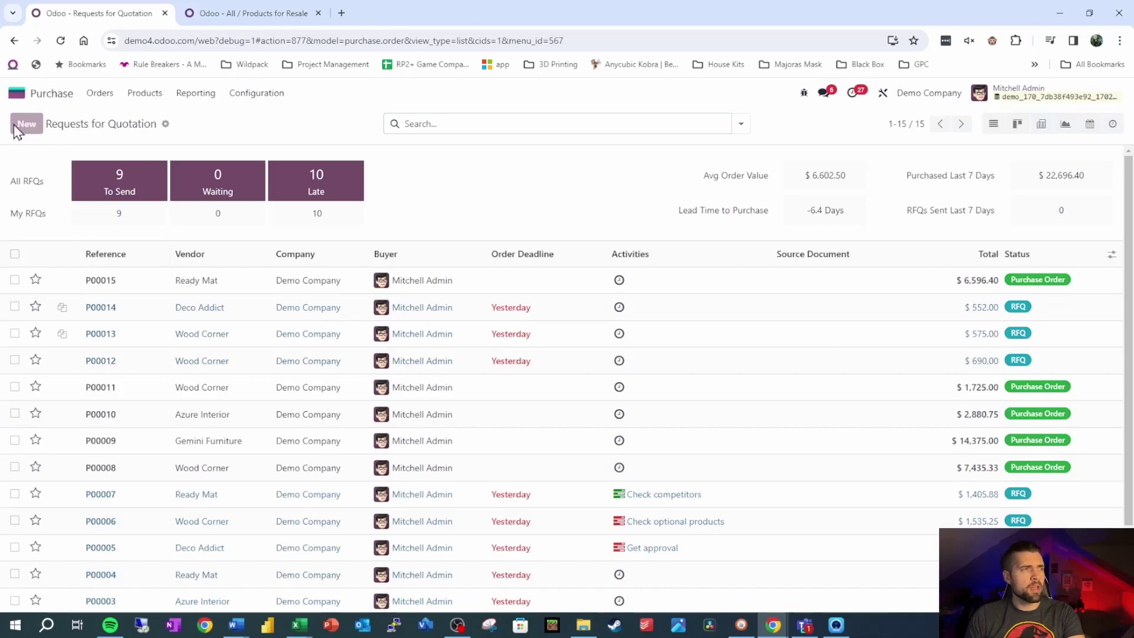
Step: Start a new RFQ from New Vendor Test with a Test Product 1 line
click(21, 127)
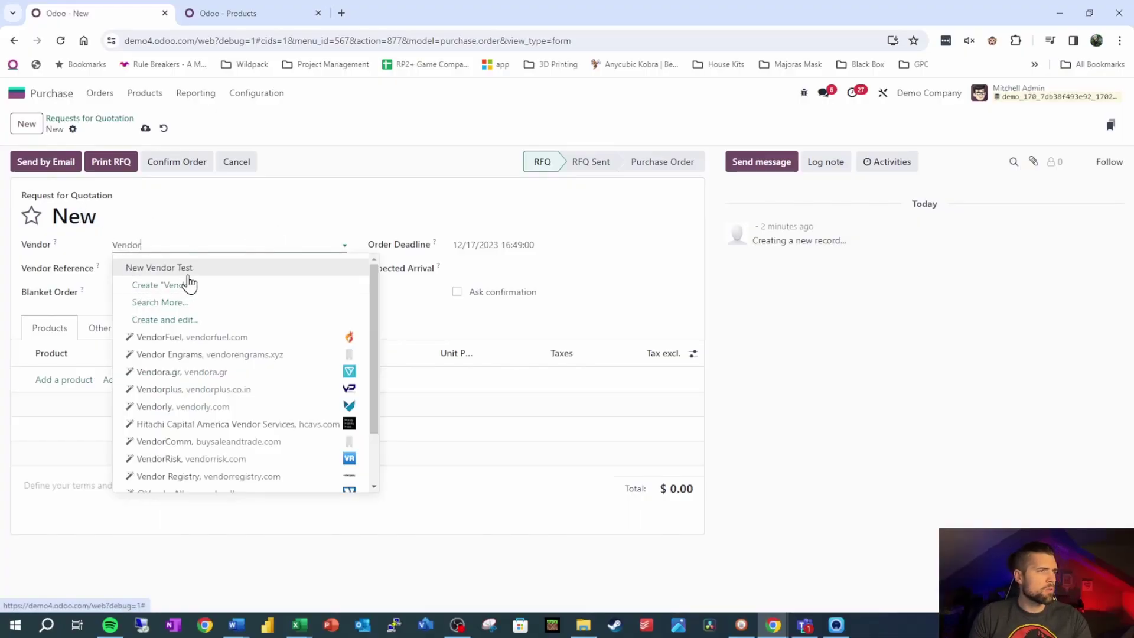
click(182, 269)
click(74, 381)
text(Test)
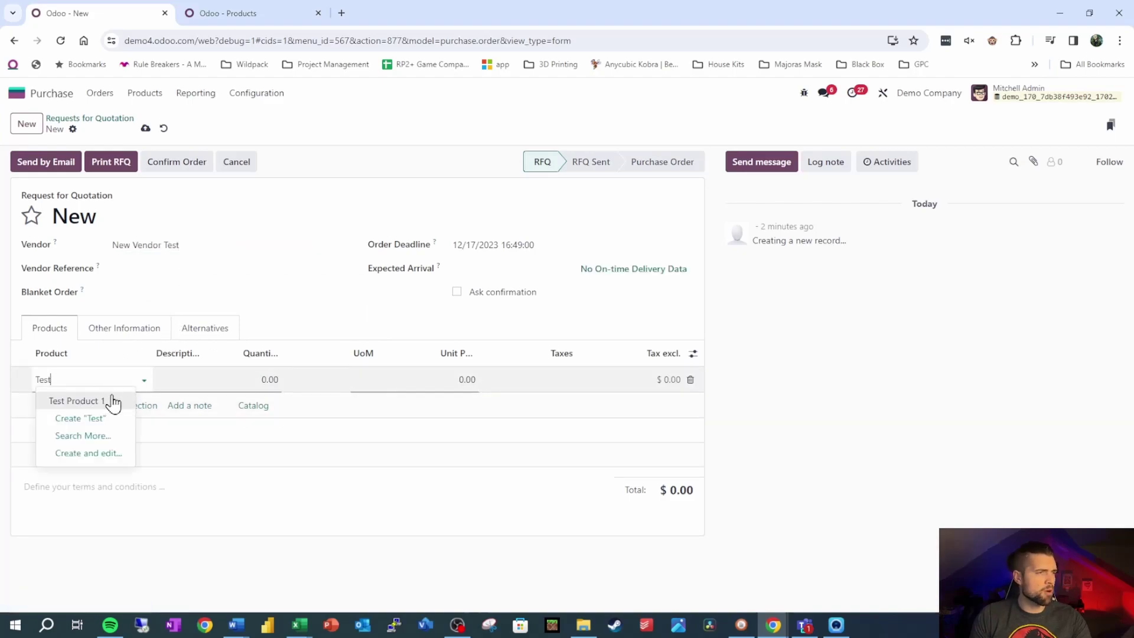
click(75, 400)
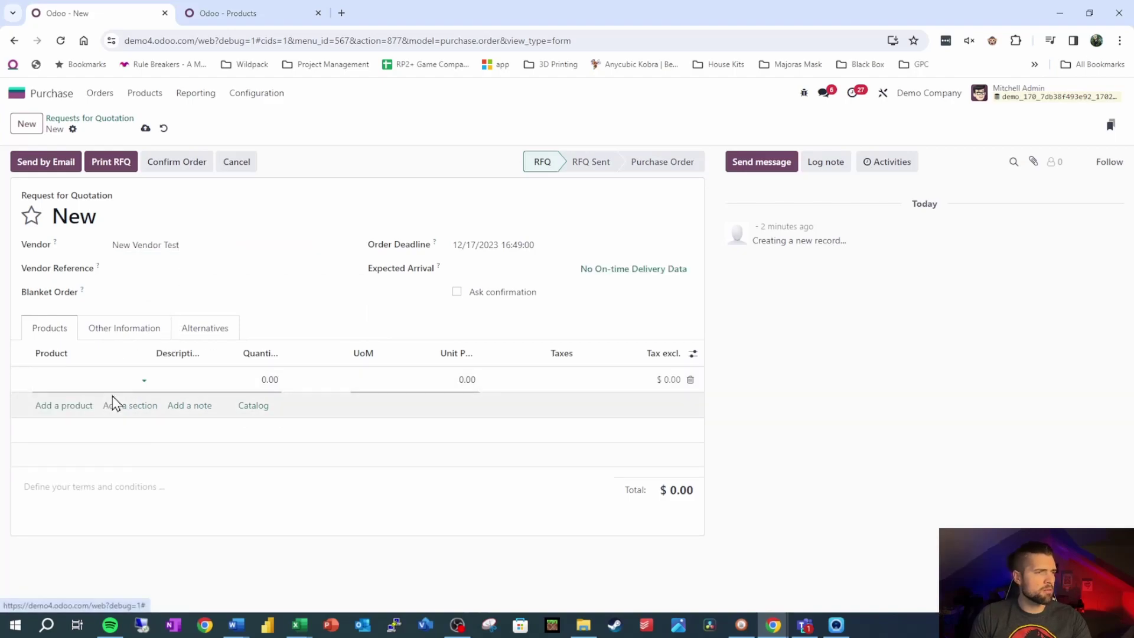
Step: Set the line to 200 units at 30.00 unit price, totalling $6,000
click(452, 379)
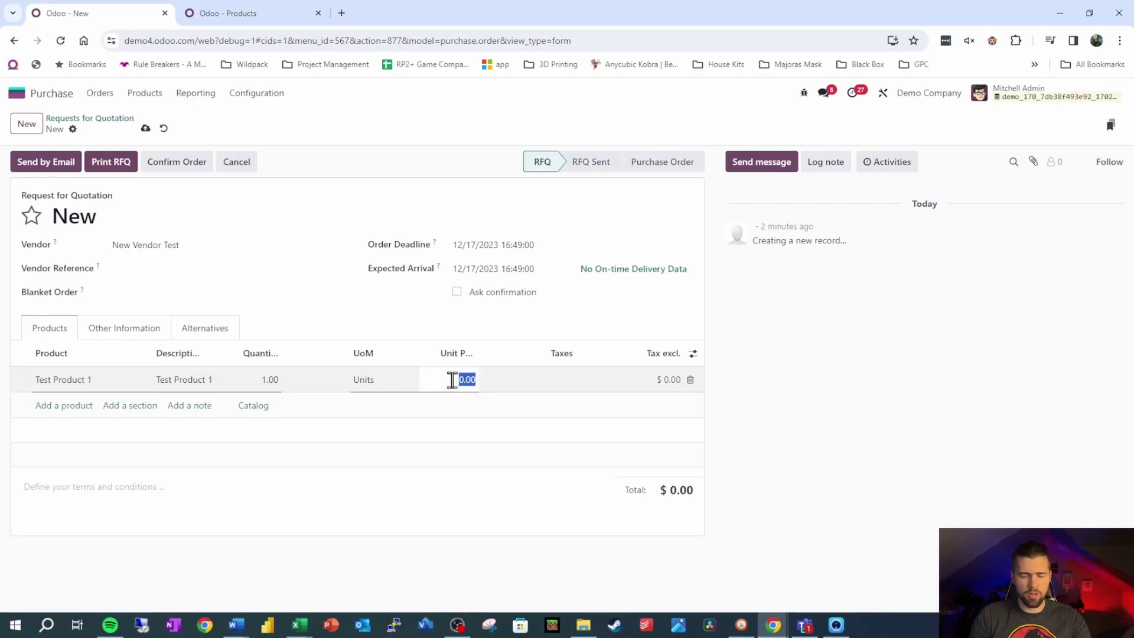
text(30)
click(275, 379)
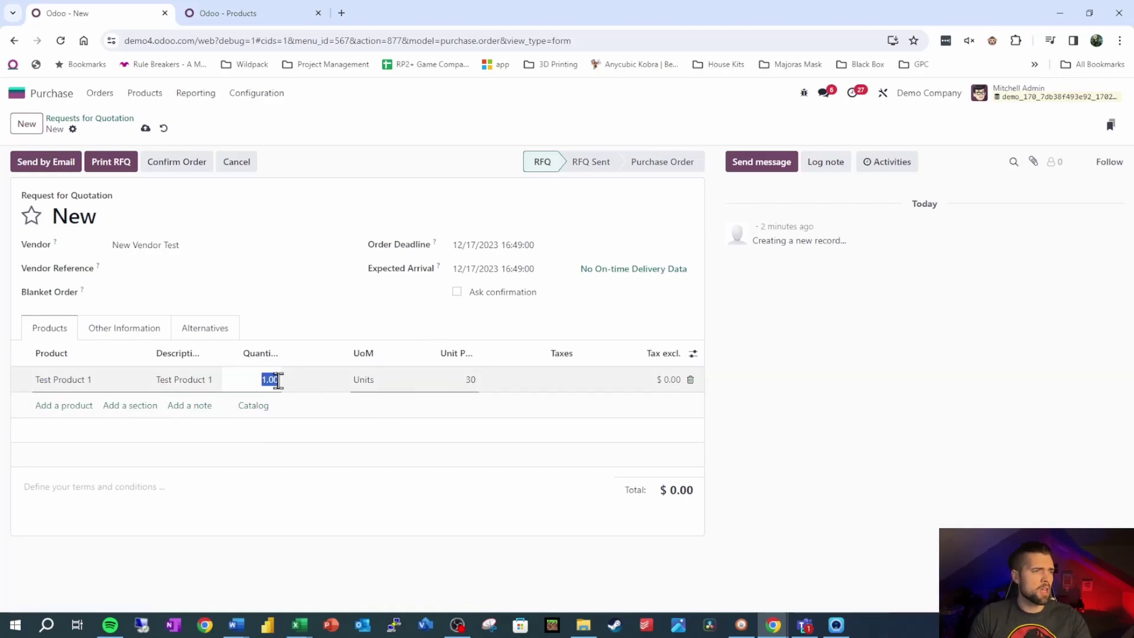
text(200)
click(327, 289)
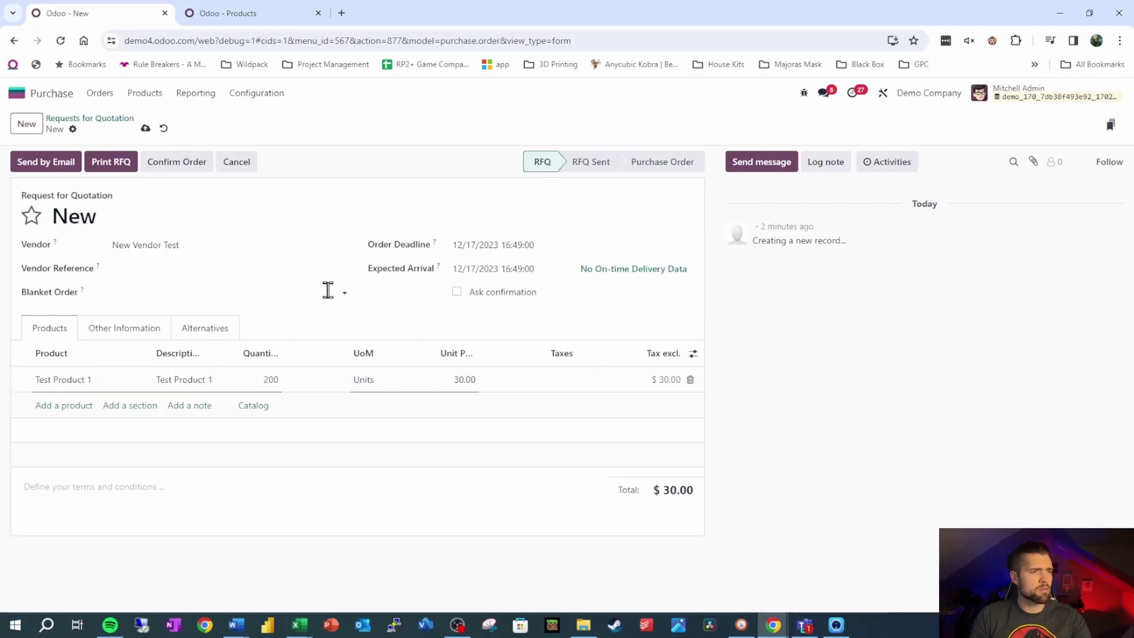
click(466, 381)
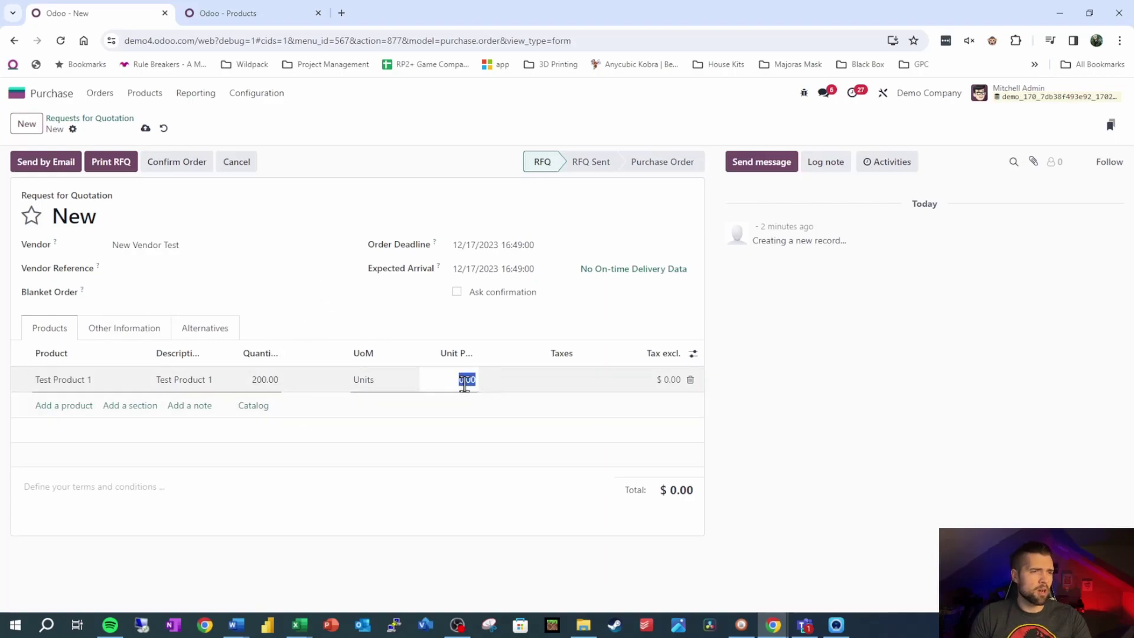
text(30)
click(358, 310)
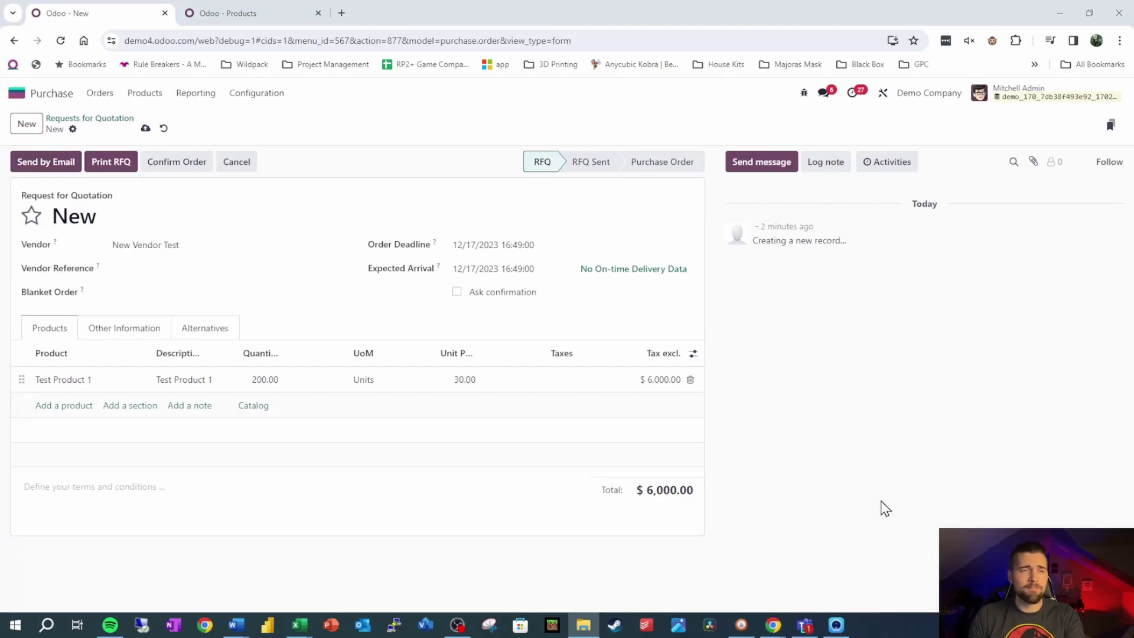
Step: Confirm the order as P00016 and note its reference before attempting Create Bill
click(194, 173)
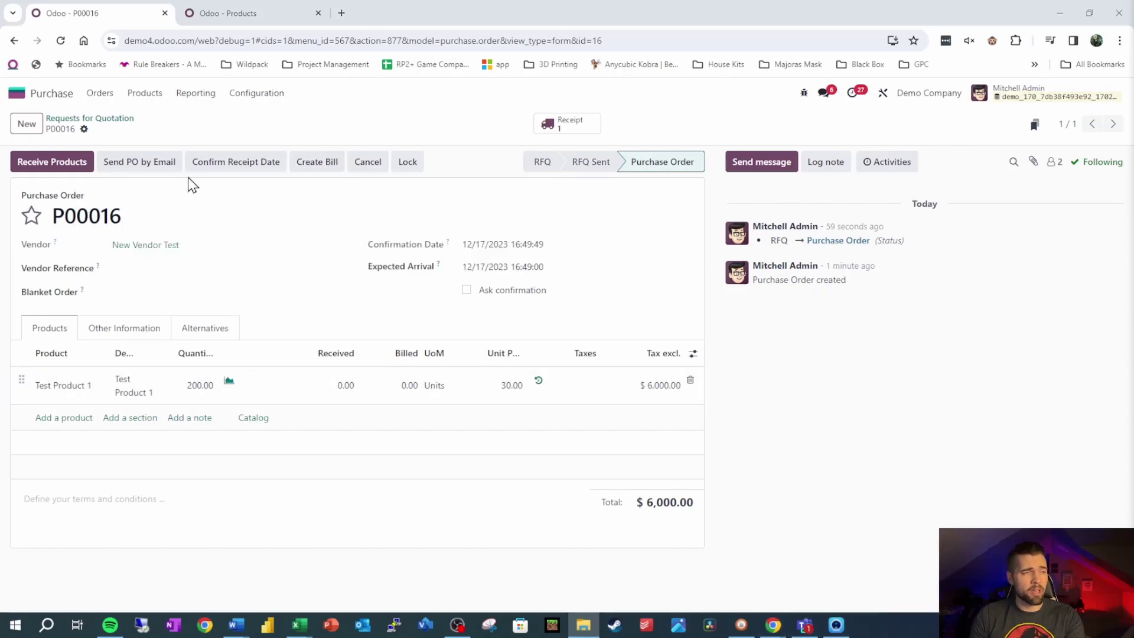
drag(54, 216, 121, 216)
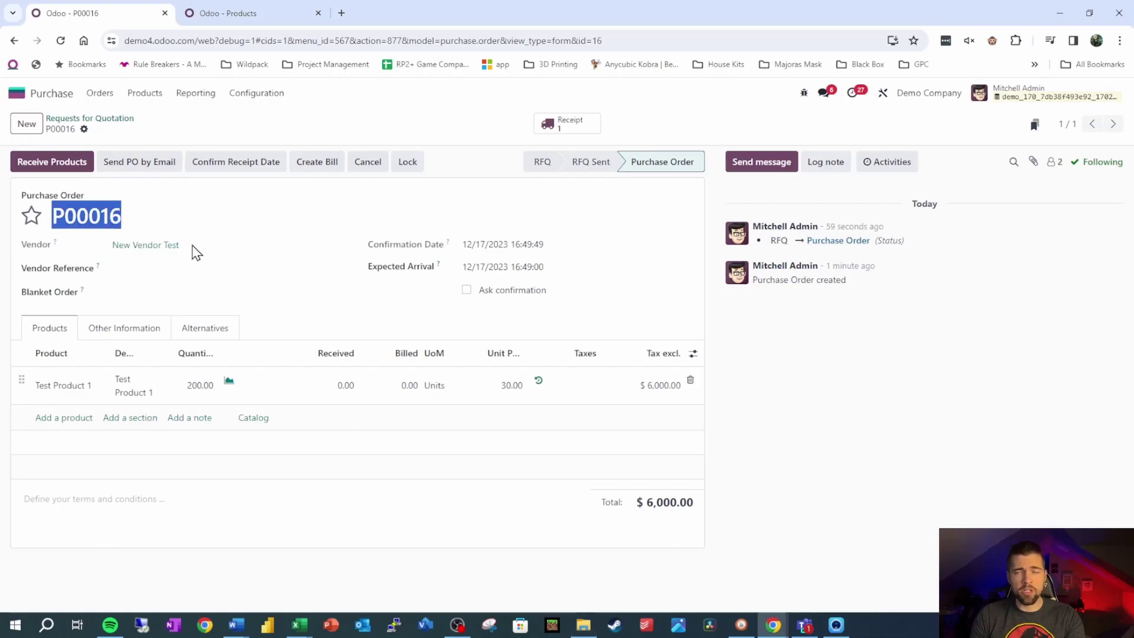
click(322, 328)
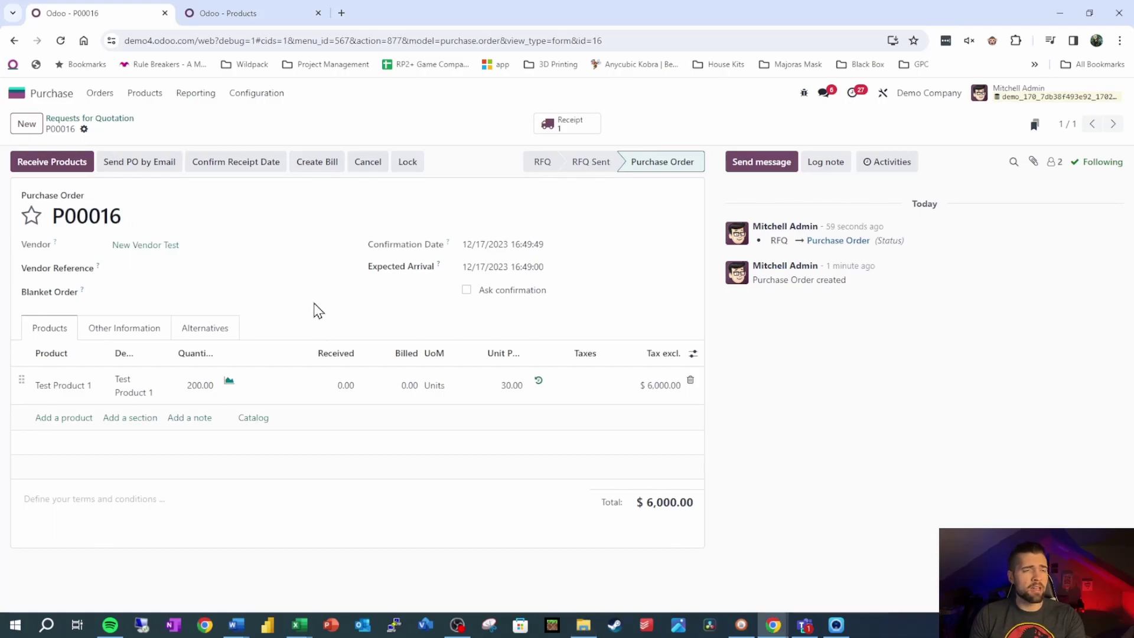
Step: Attempt Create Bill on P00016 and dismiss the no-invoiceable-line Invalid Operation error
click(321, 166)
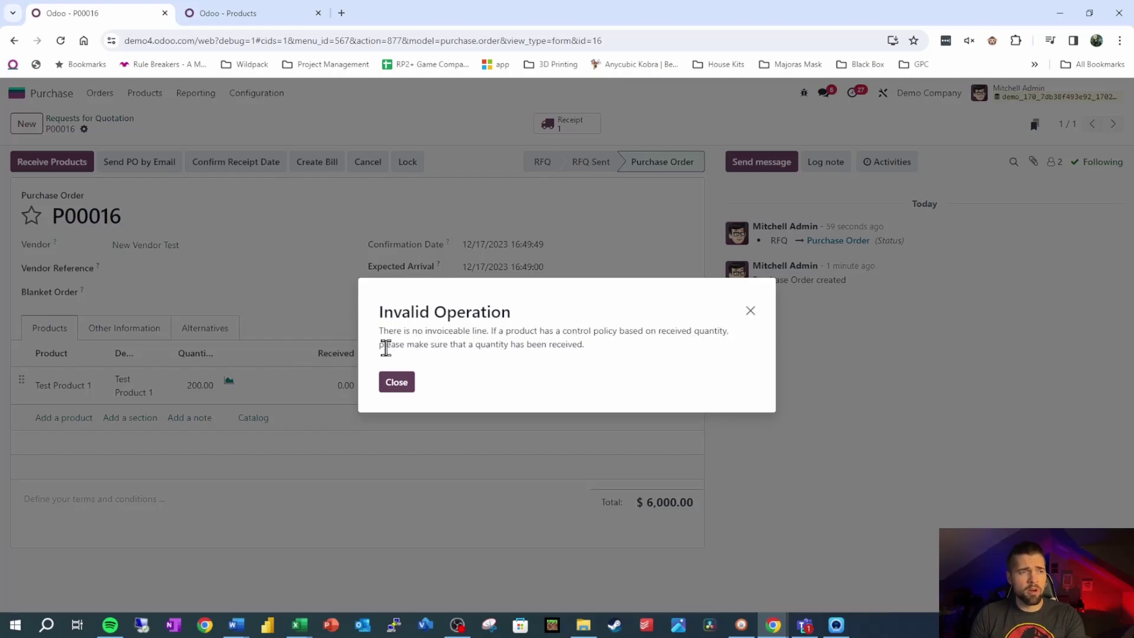
click(398, 383)
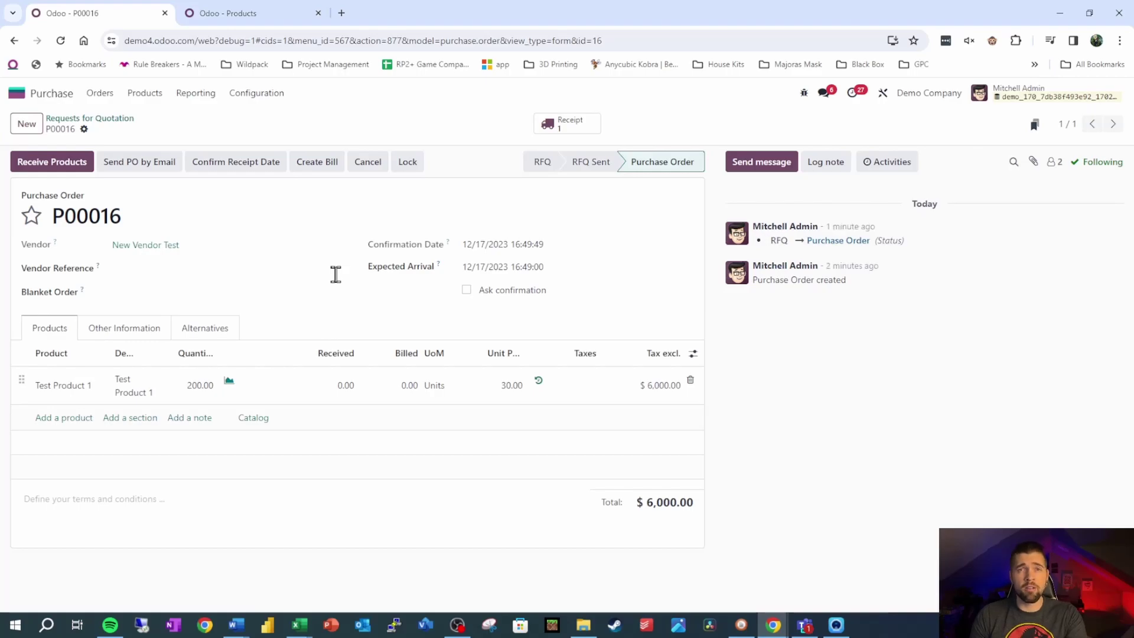
Step: Validate receipt WH/IN/00007 for 200 units of Test Product 1 and return to P00016
click(566, 133)
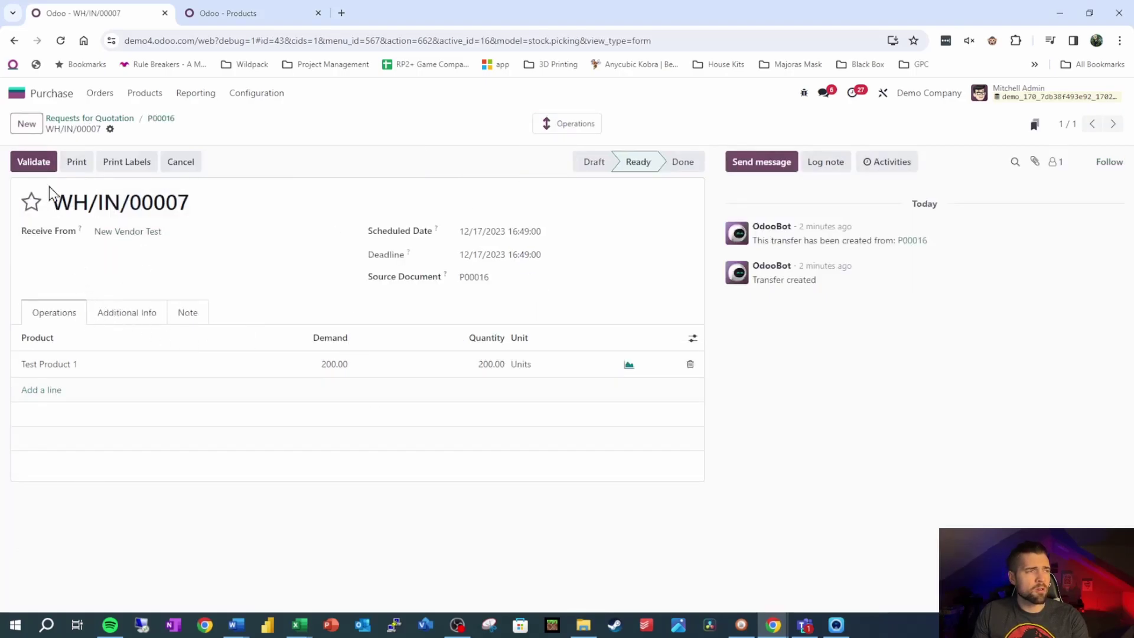
click(36, 165)
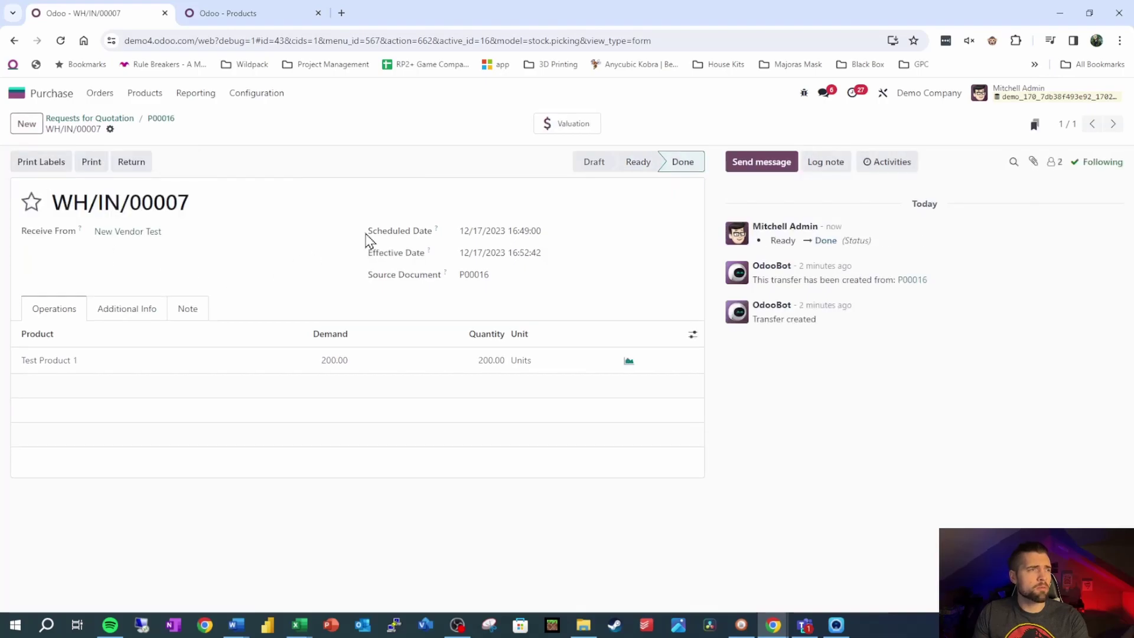
click(158, 119)
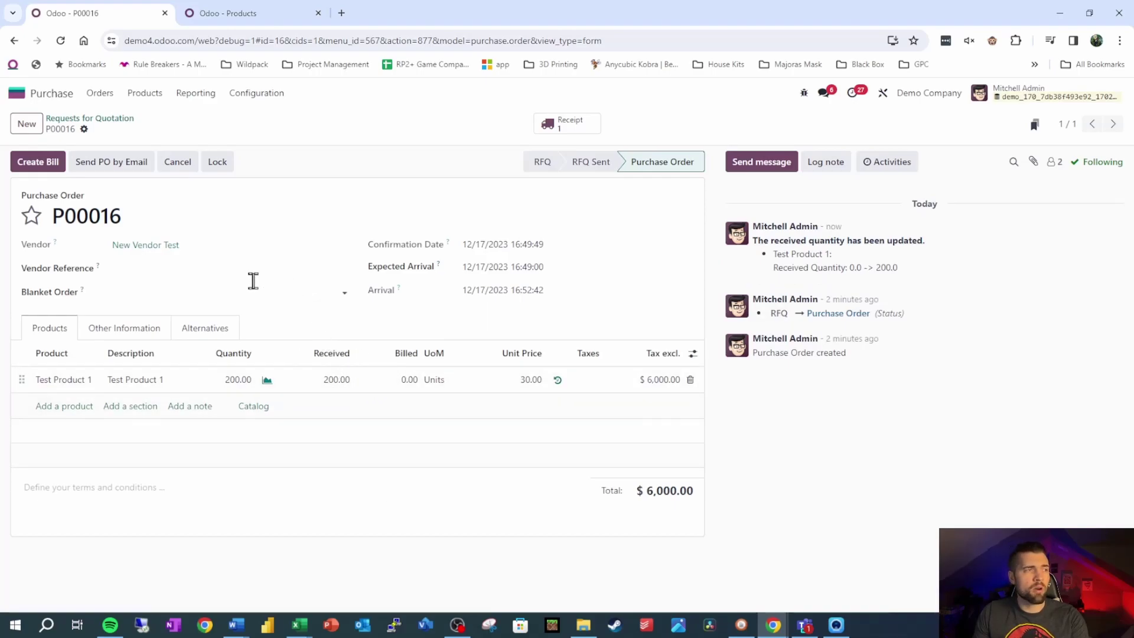
Step: Create the vendor bill from P00016 with 30 Days payment terms and bill date 12/15/2023
click(37, 161)
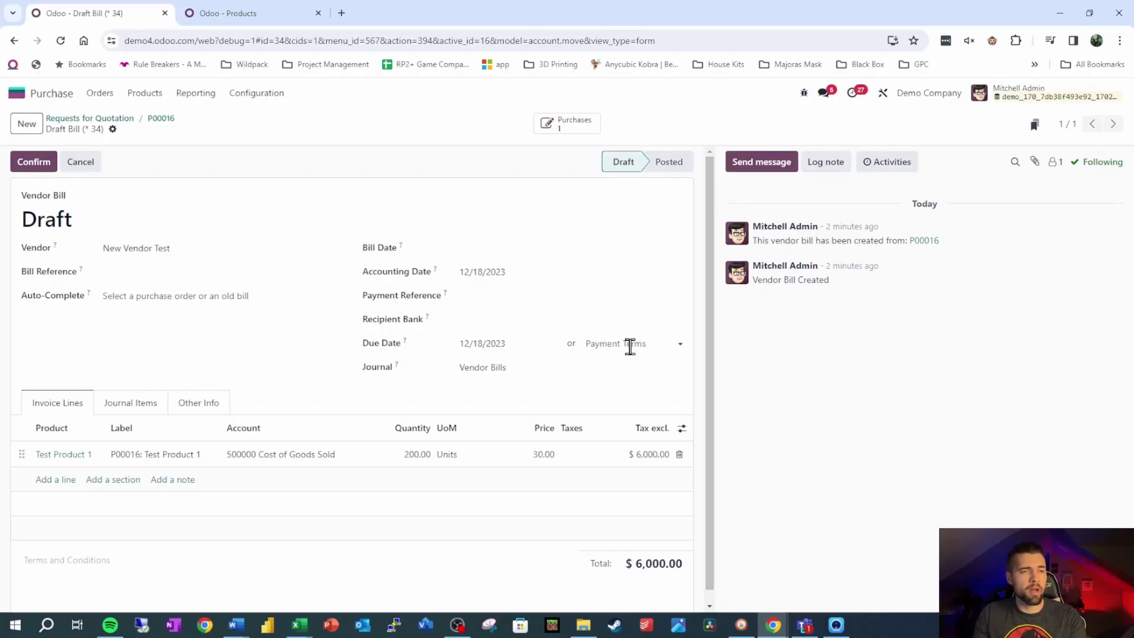
click(629, 348)
click(612, 418)
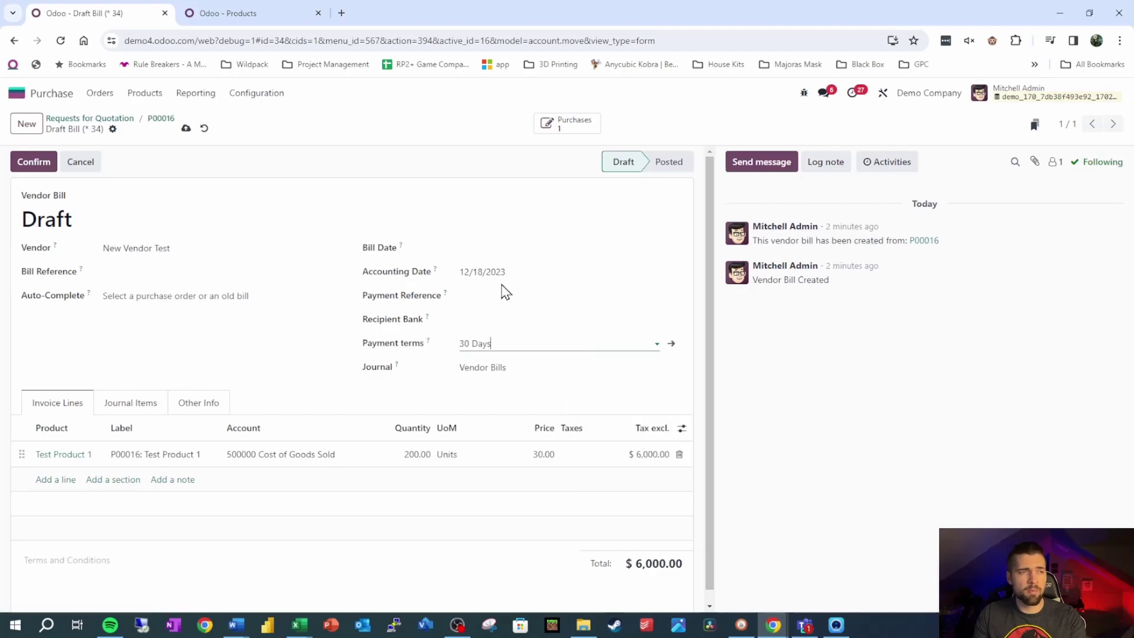
click(491, 251)
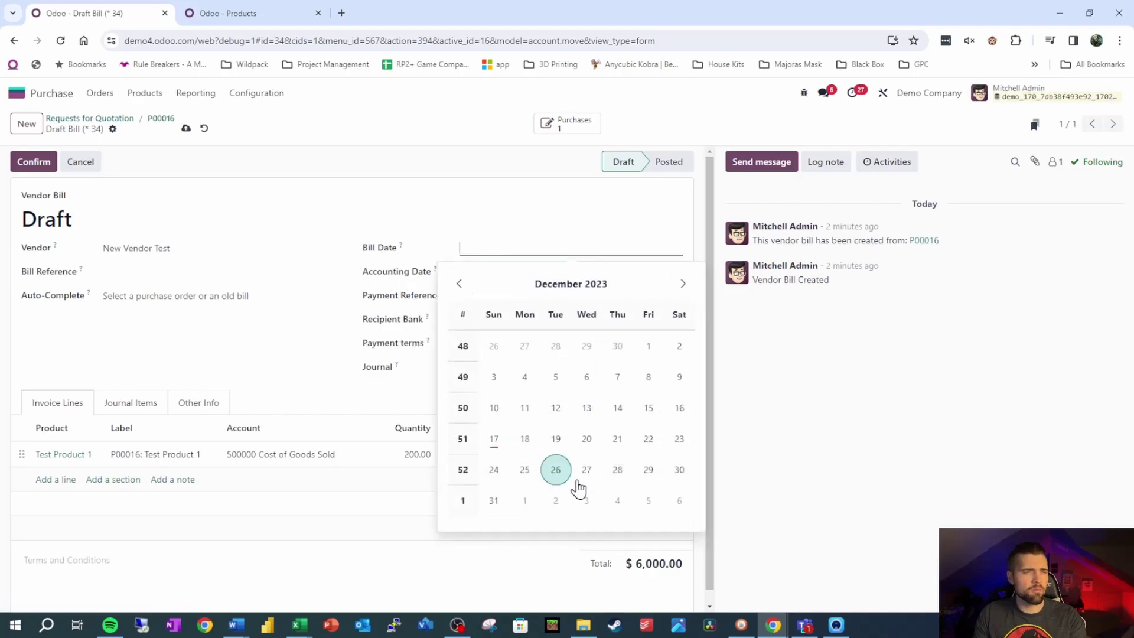
click(652, 418)
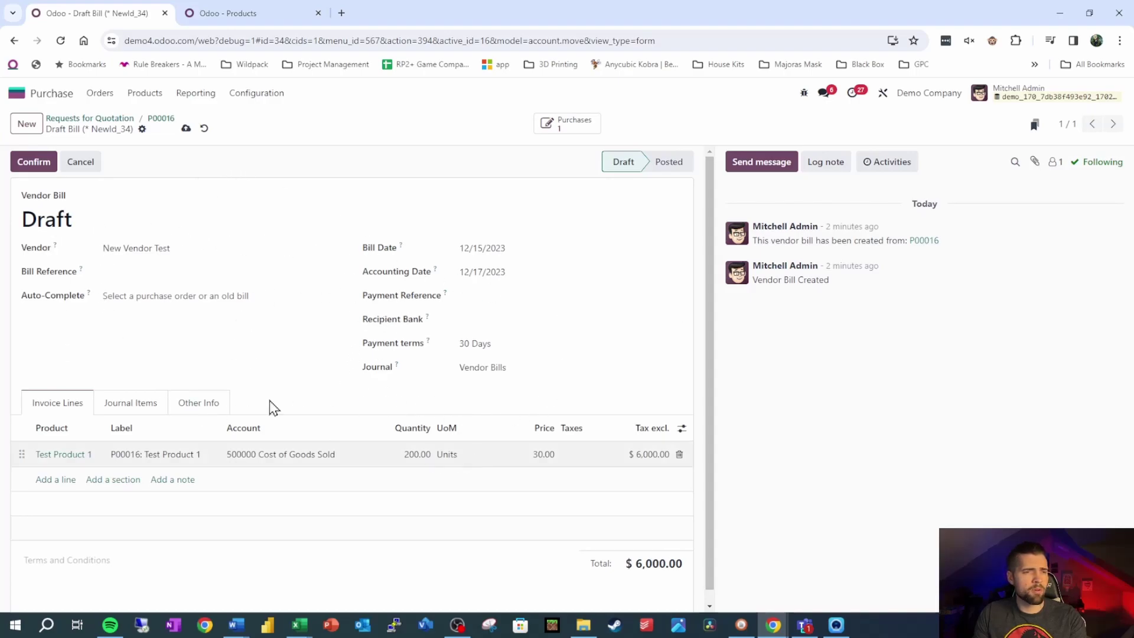
Step: Confirm the vendor bill, posting it as BILL/2023/12/0002 for $6,000
click(38, 164)
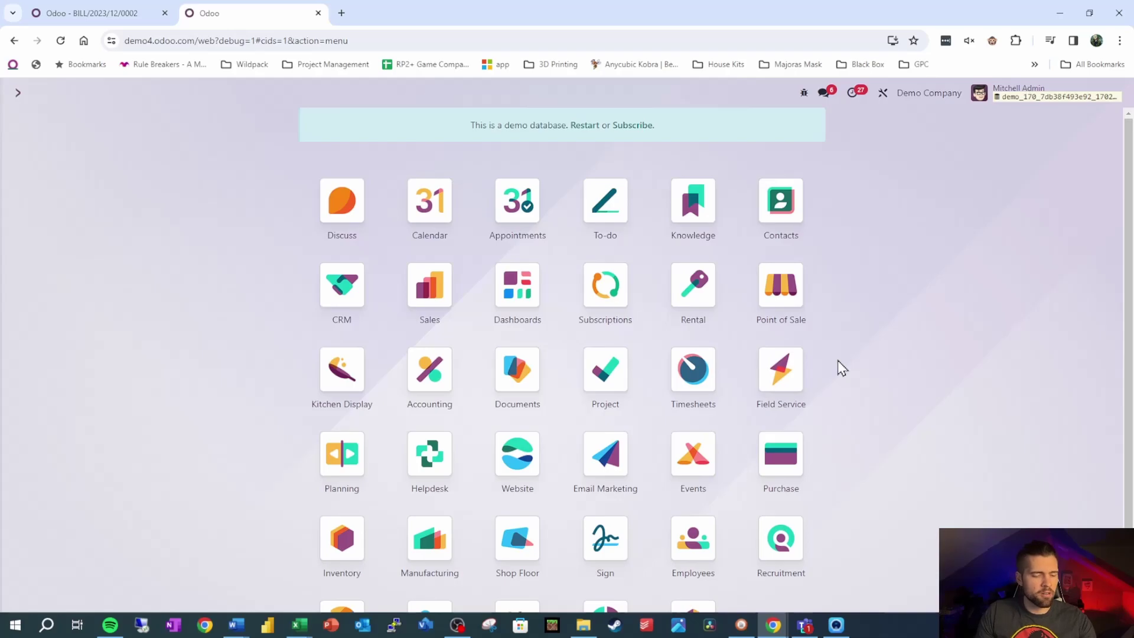
text(aged)
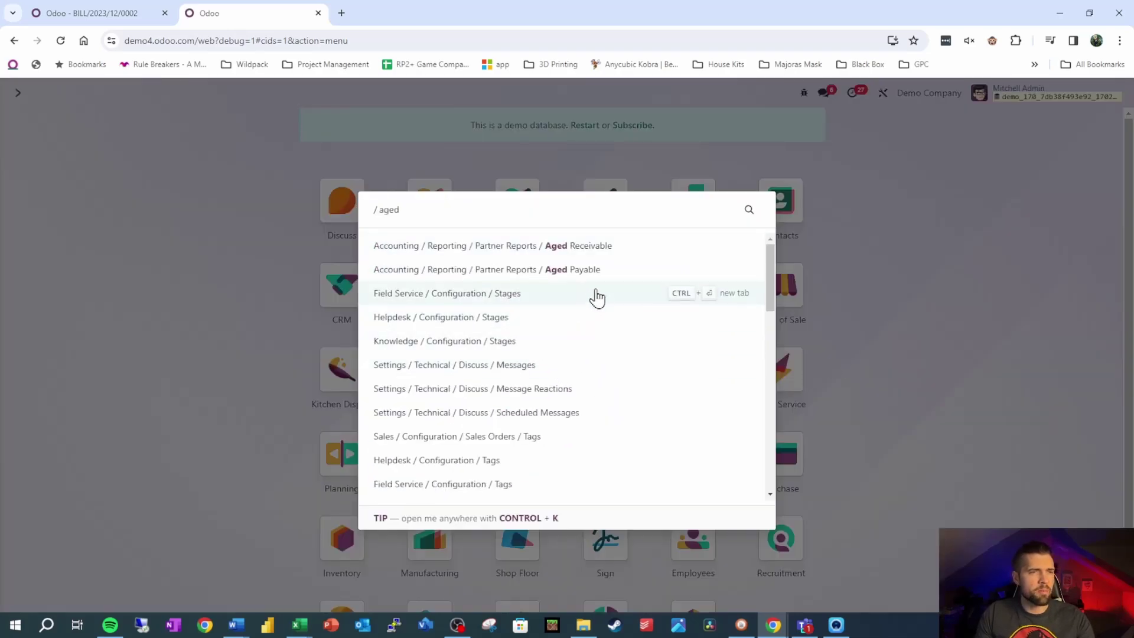
Step: View the Aged Payable report showing New Vendor Test's $6,000 bill
click(603, 276)
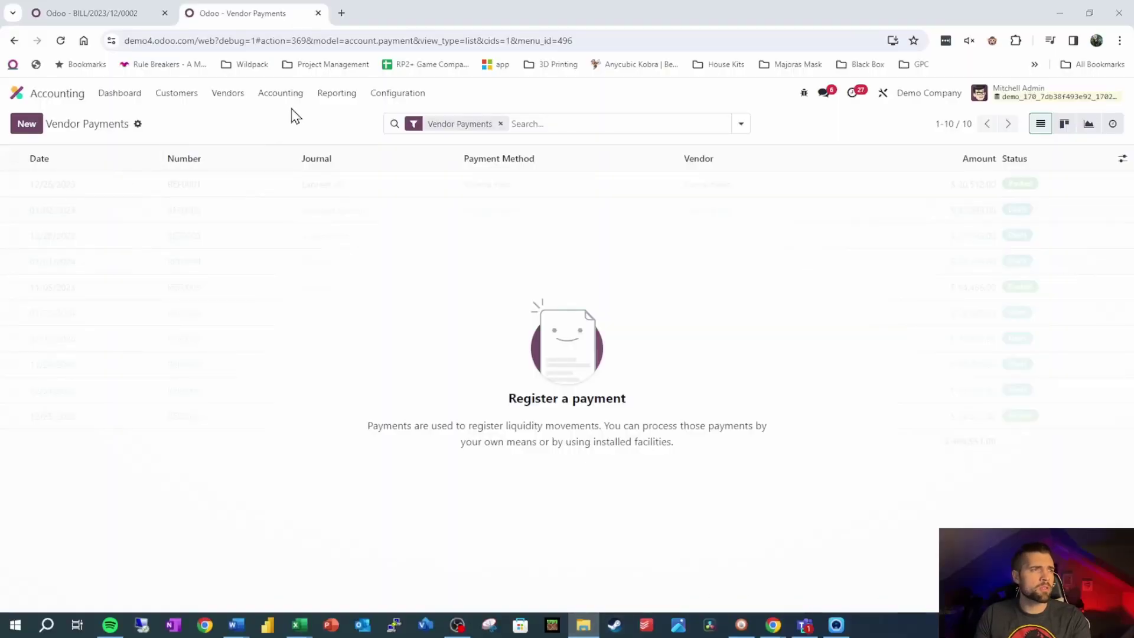
Step: Filter the vendor bills list to Unpaid and select the $6,000 bill BILL/2023/12/0002
click(294, 100)
mouse_move(228, 93)
click(229, 119)
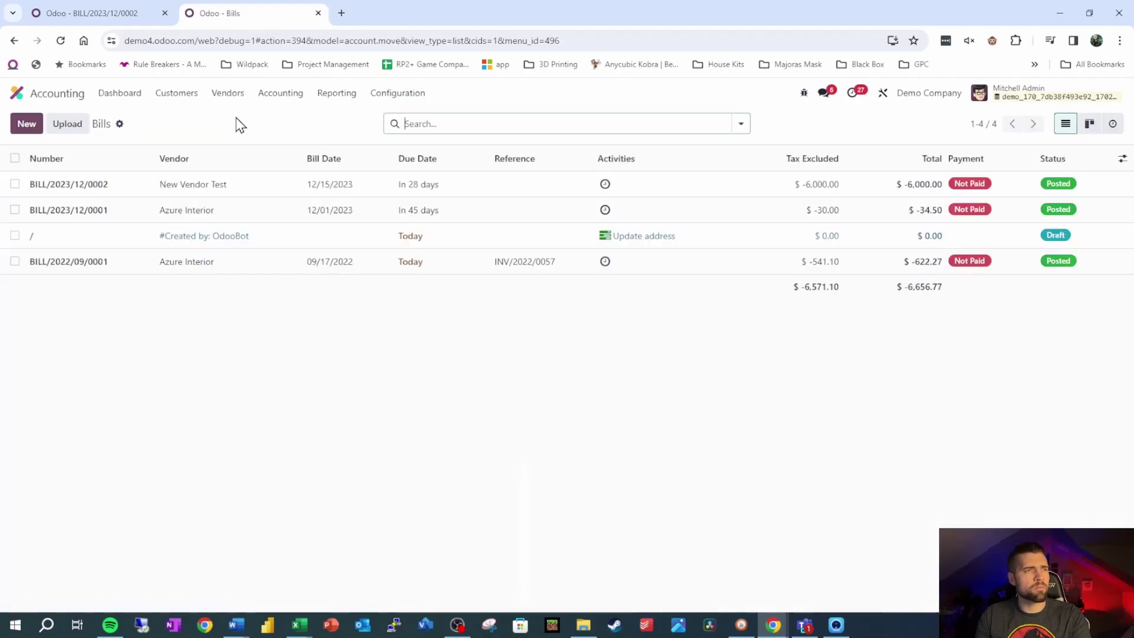
click(741, 124)
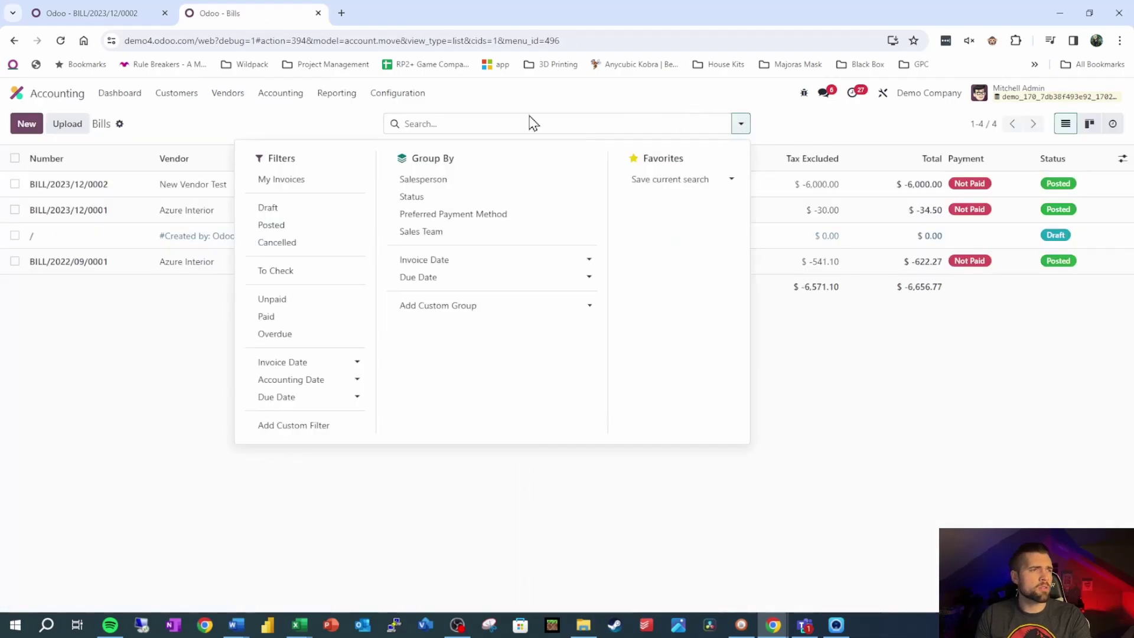
click(300, 299)
click(218, 397)
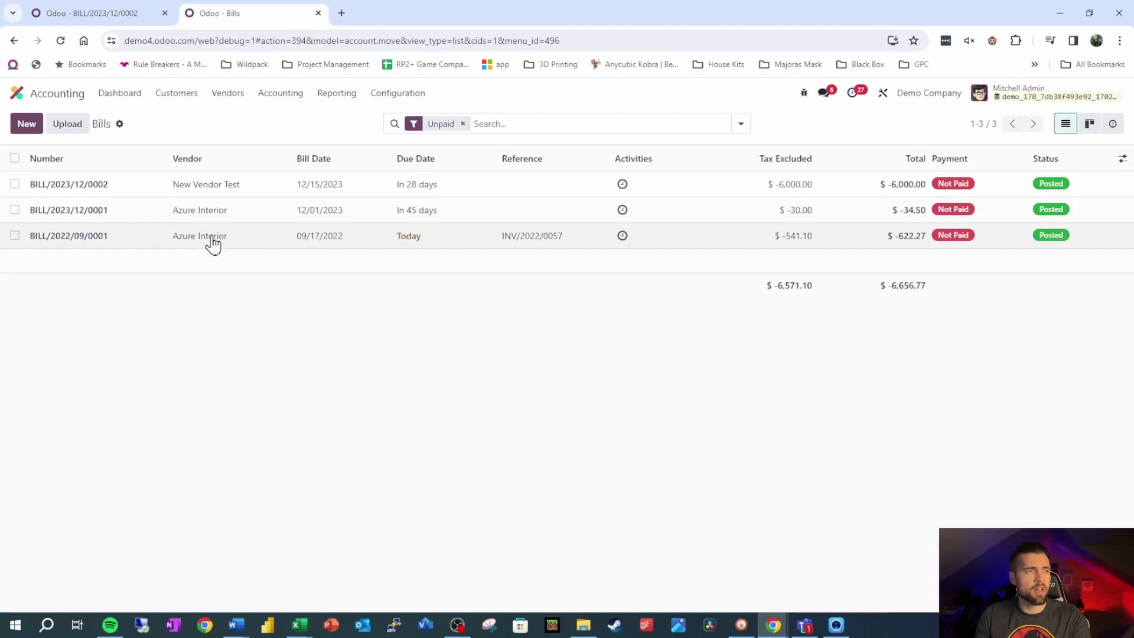
click(15, 184)
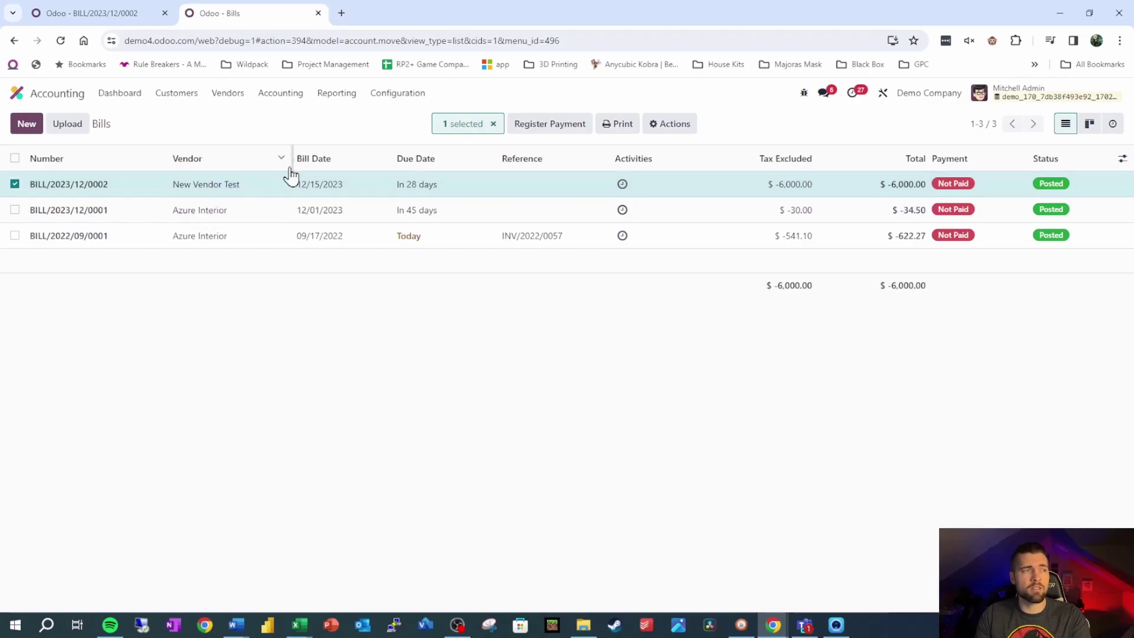
Step: Register a $6,000.00 Manual Bank payment for BILL/2023/12/0002, creating PBNK1/2023/00003
click(551, 129)
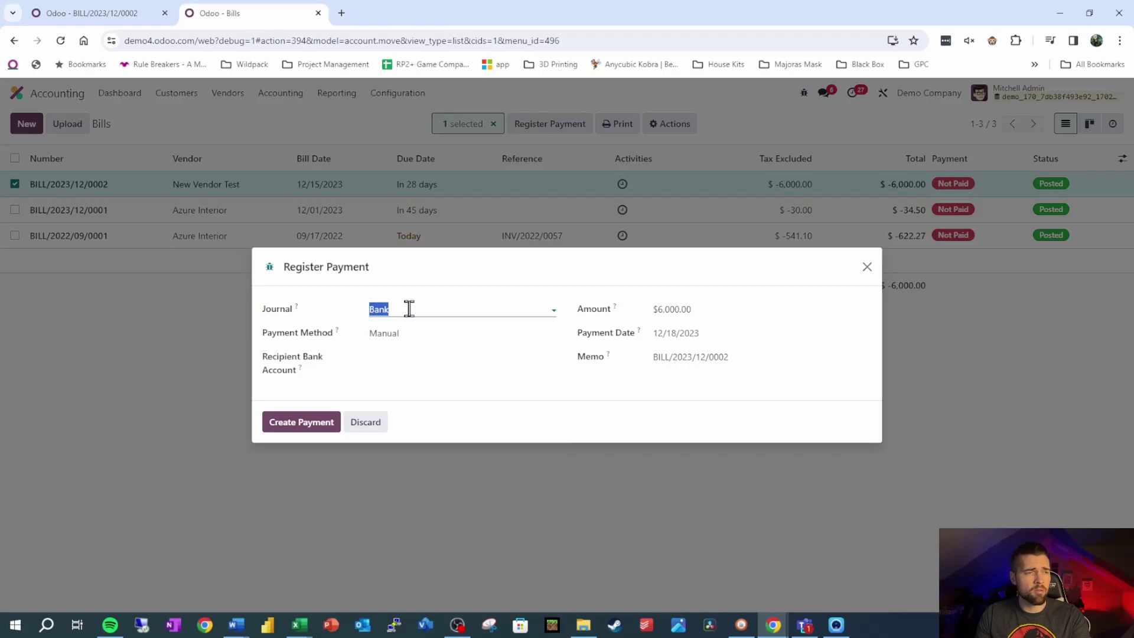
click(427, 333)
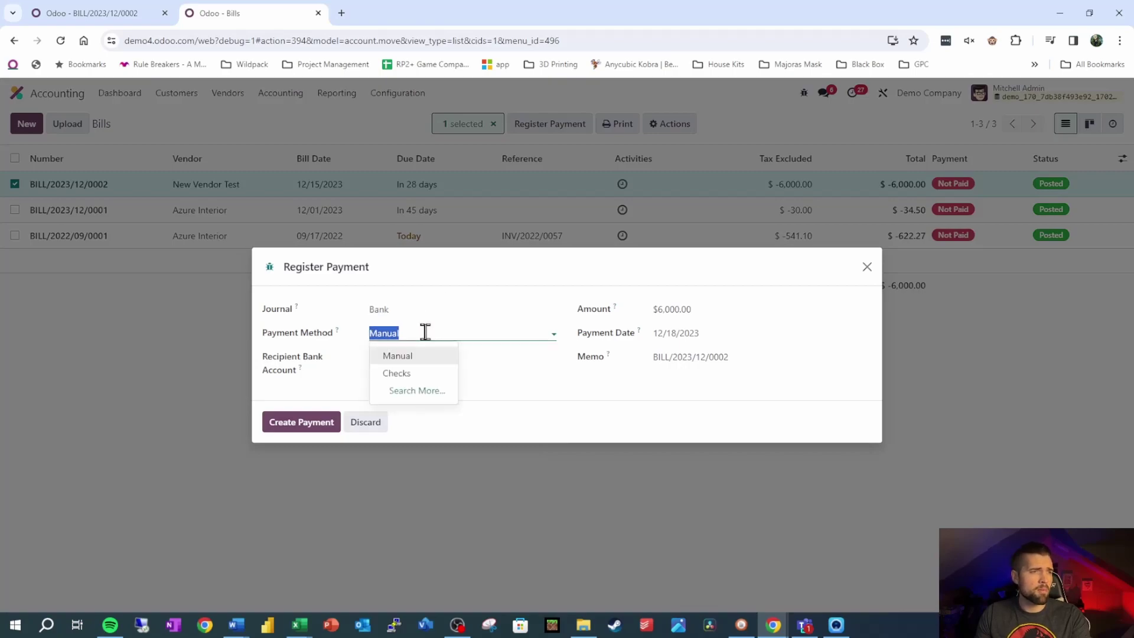
click(425, 358)
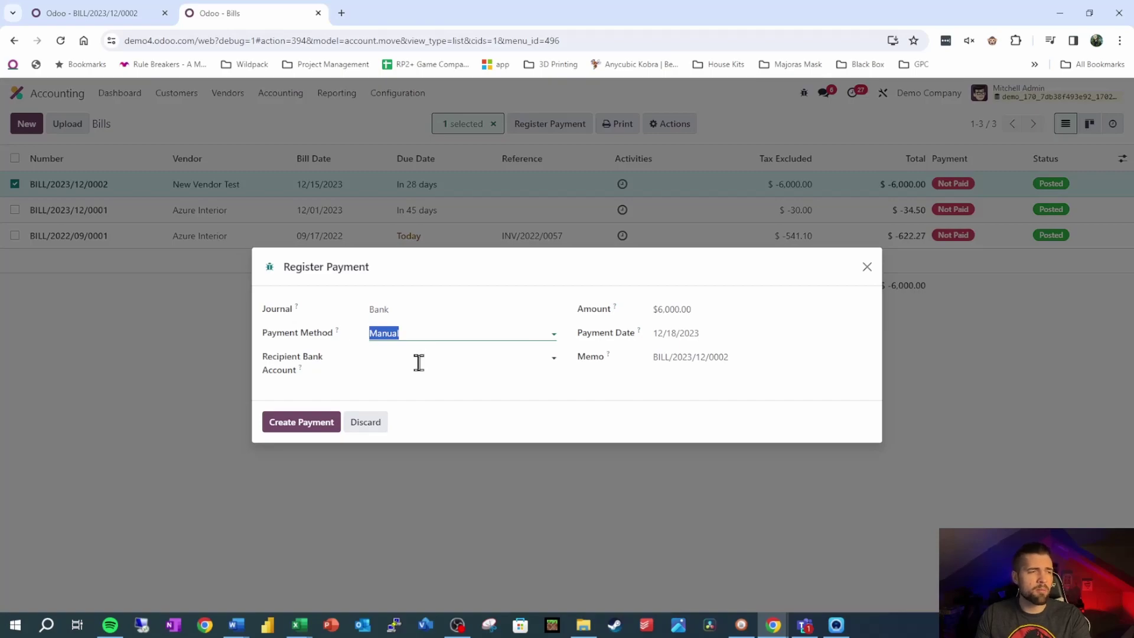
click(720, 309)
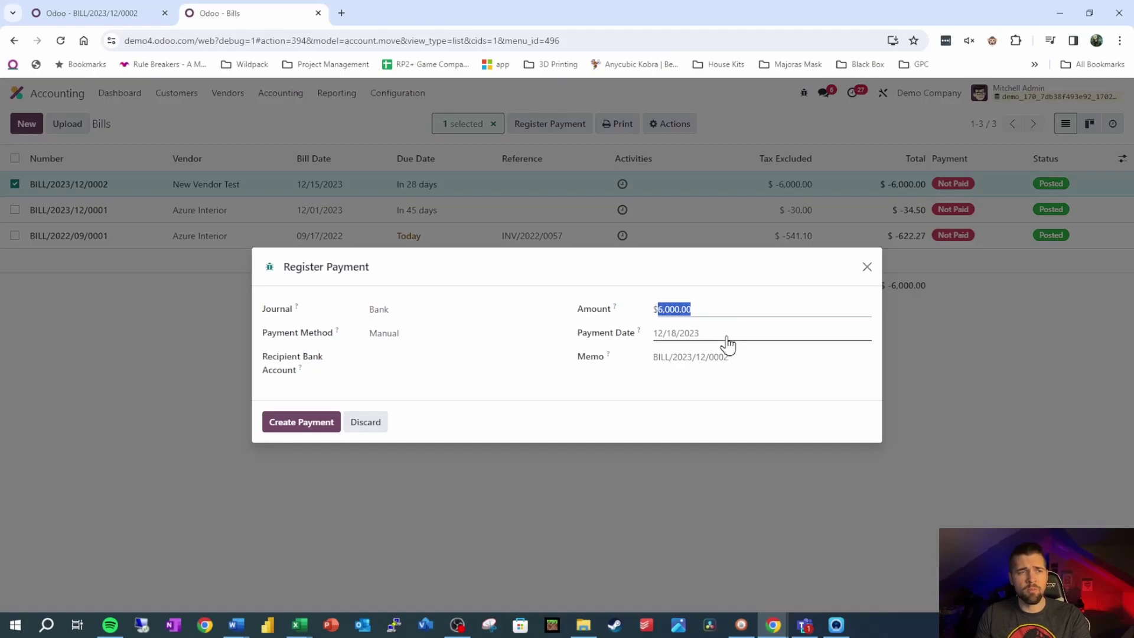
click(743, 354)
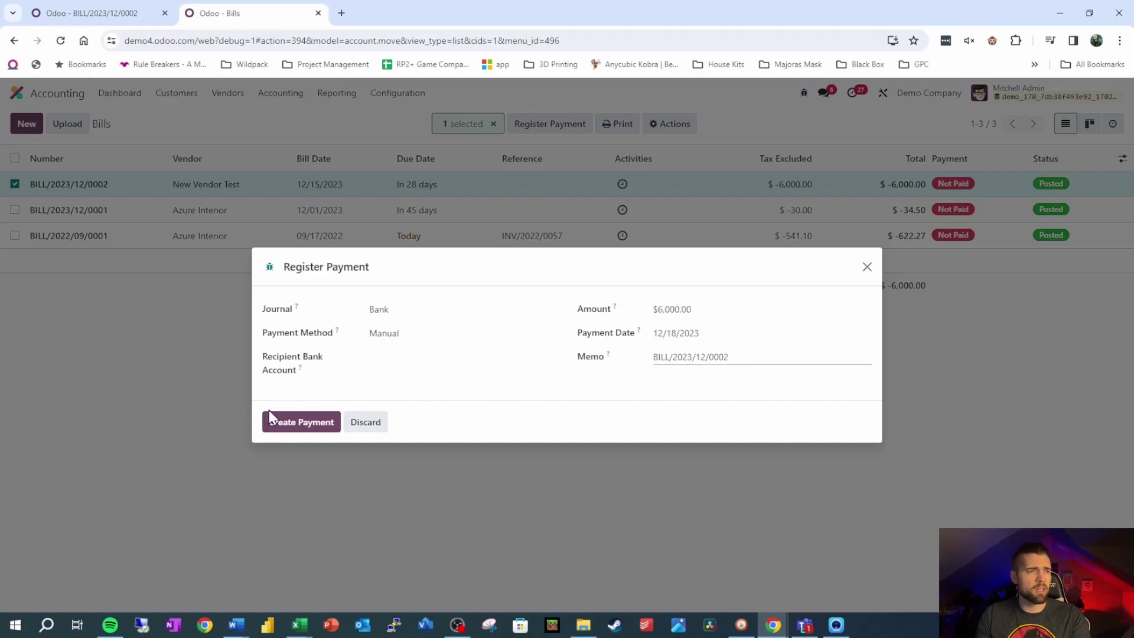
click(301, 430)
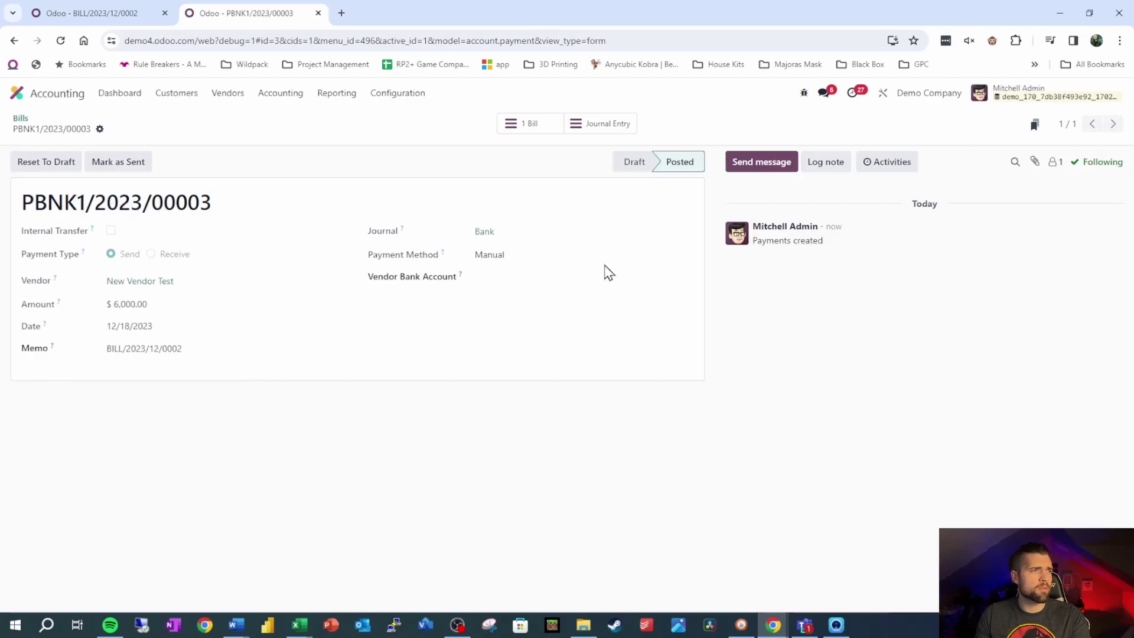
Step: Reload BILL/2023/12/0002 to see its In Payment status with $0.00 amount due
click(149, 21)
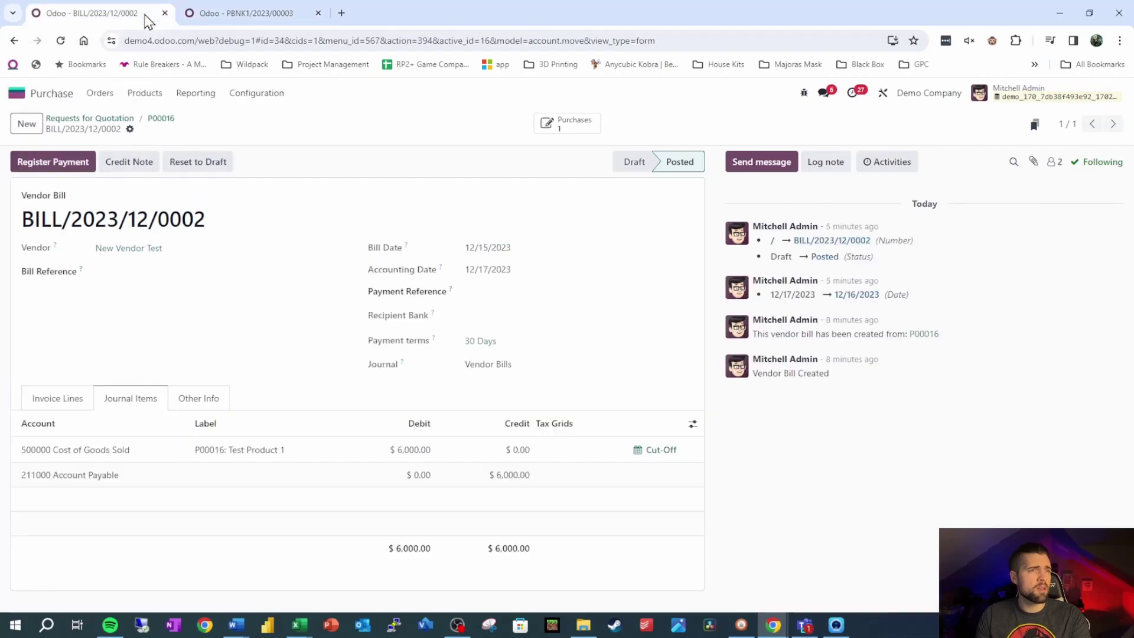
click(61, 40)
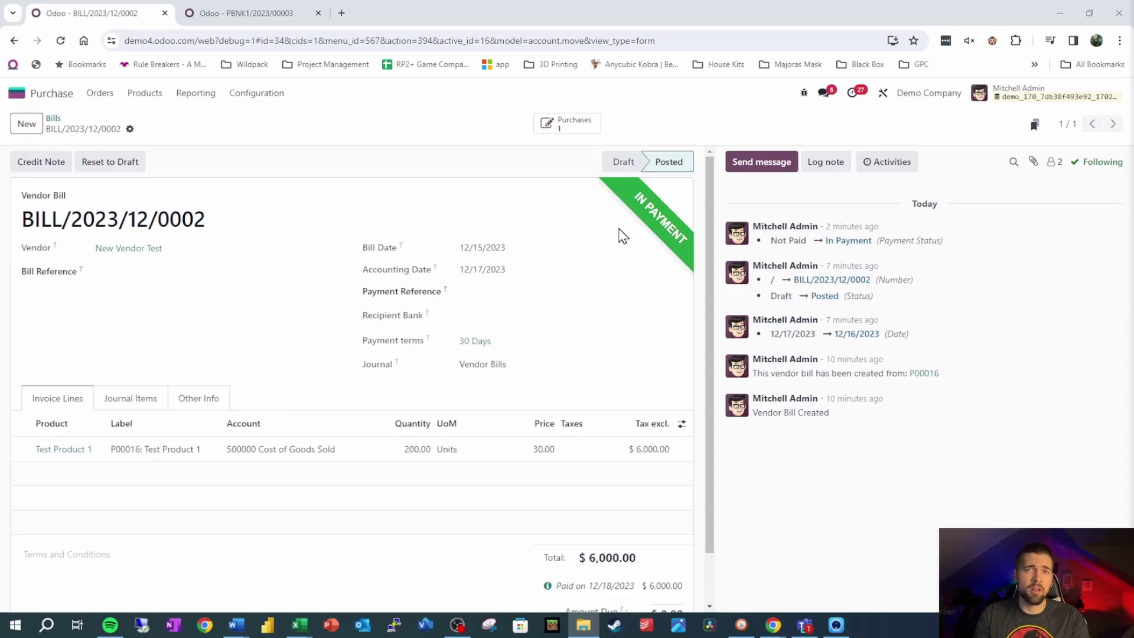
scroll(644, 250, down, 1)
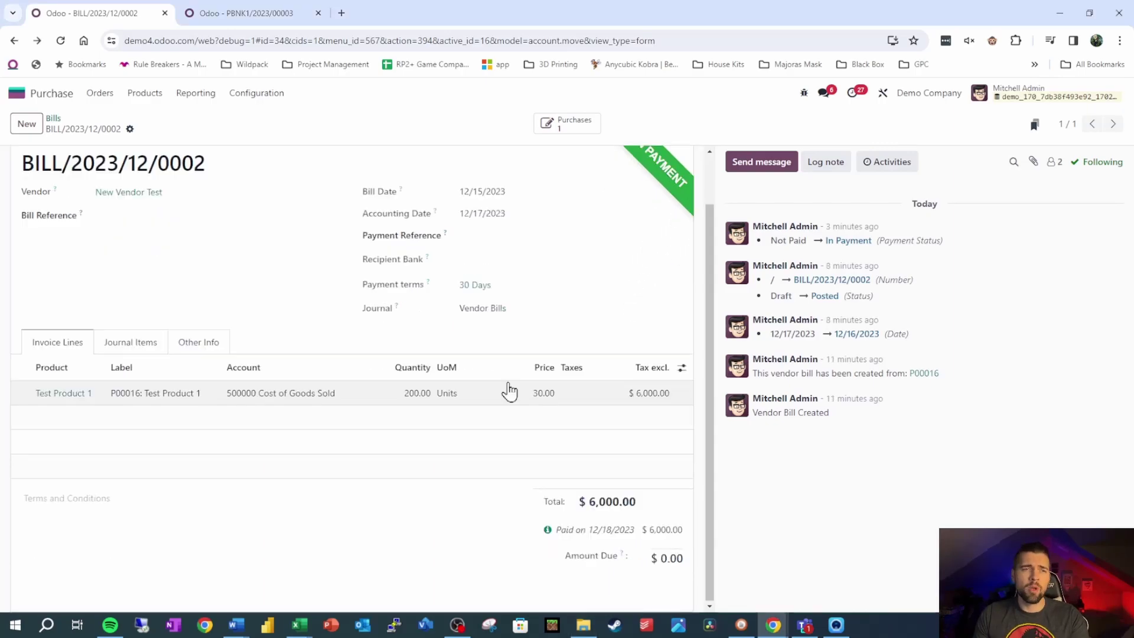